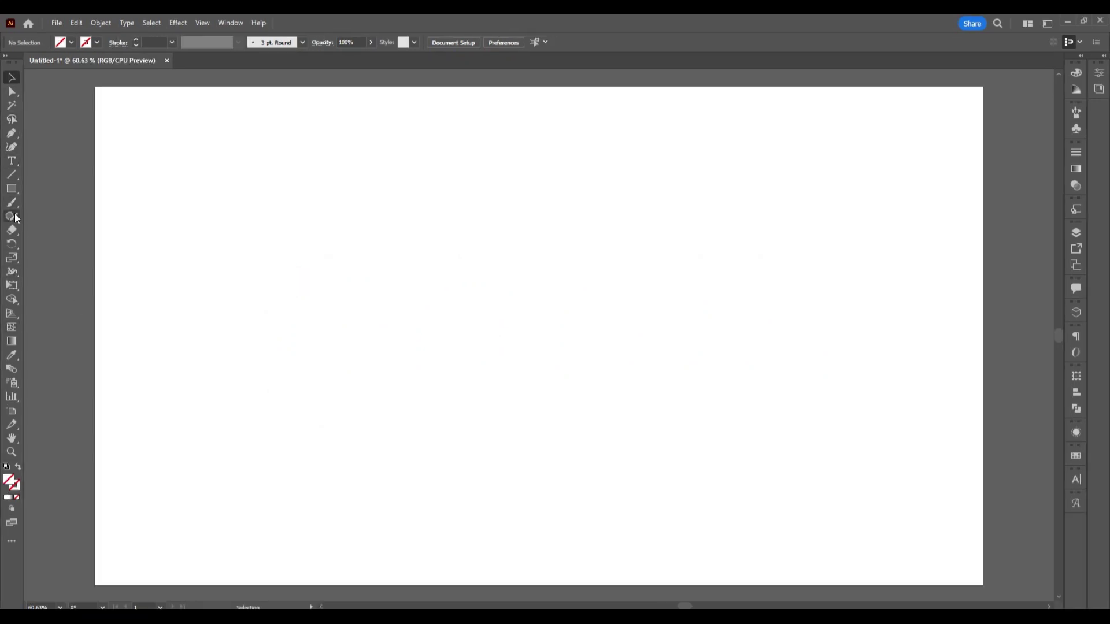
Type the word 'good' as a new text object near the artboard centre.
left_click(11, 162)
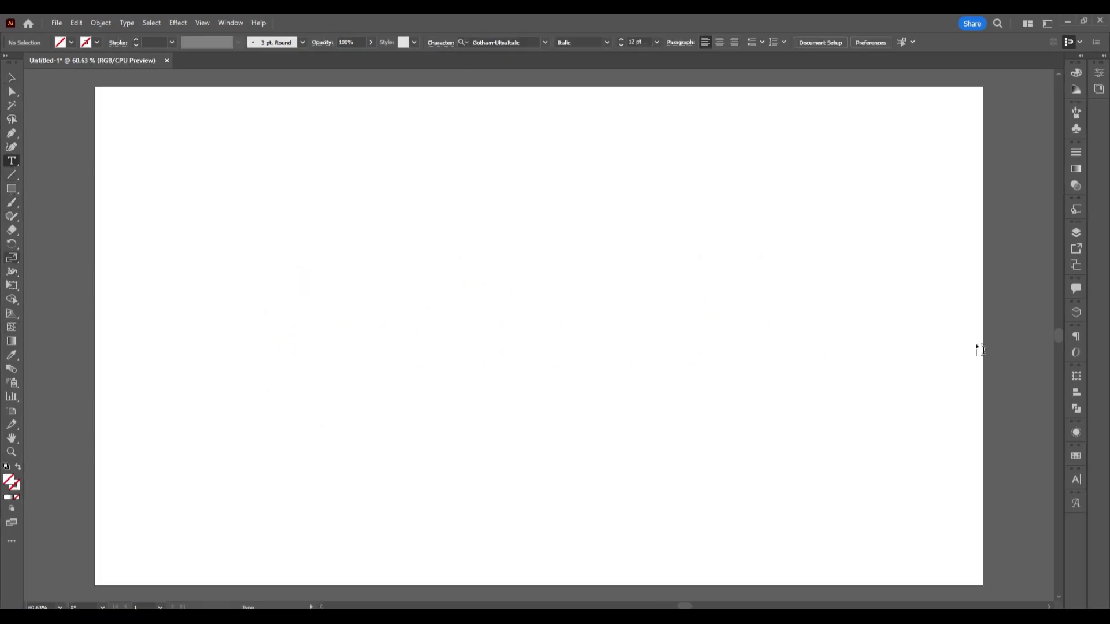
left_click(515, 328)
type("g")
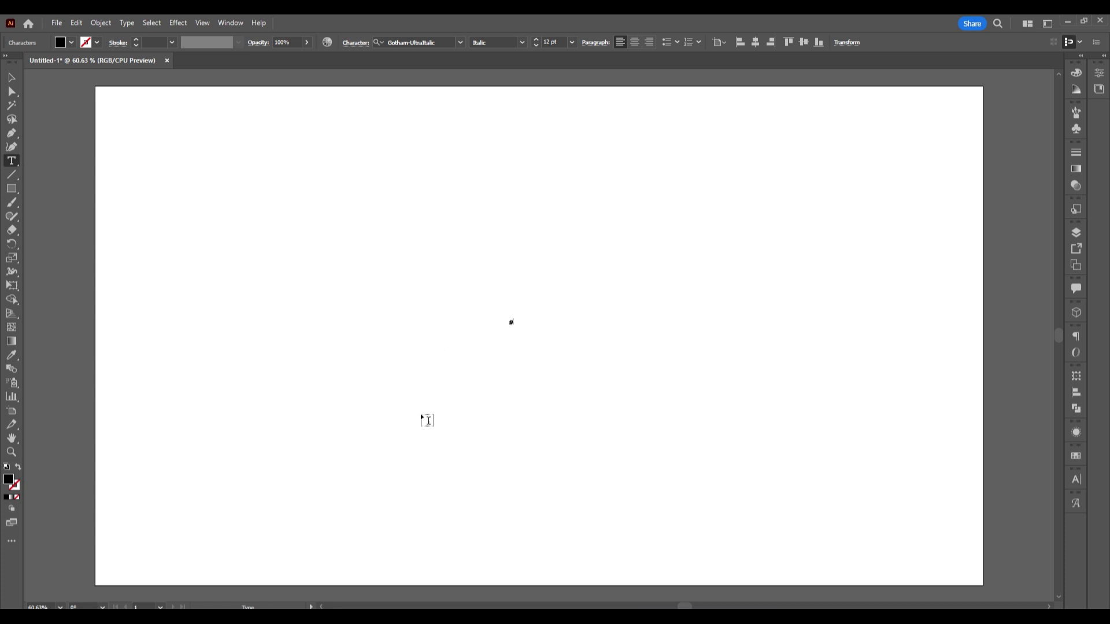
type("oog")
type("g")
key("Escape")
Scale the text up to headline size, change it to UPPERCASE, and nudge it down.
left_click_drag(525, 327, 726, 560)
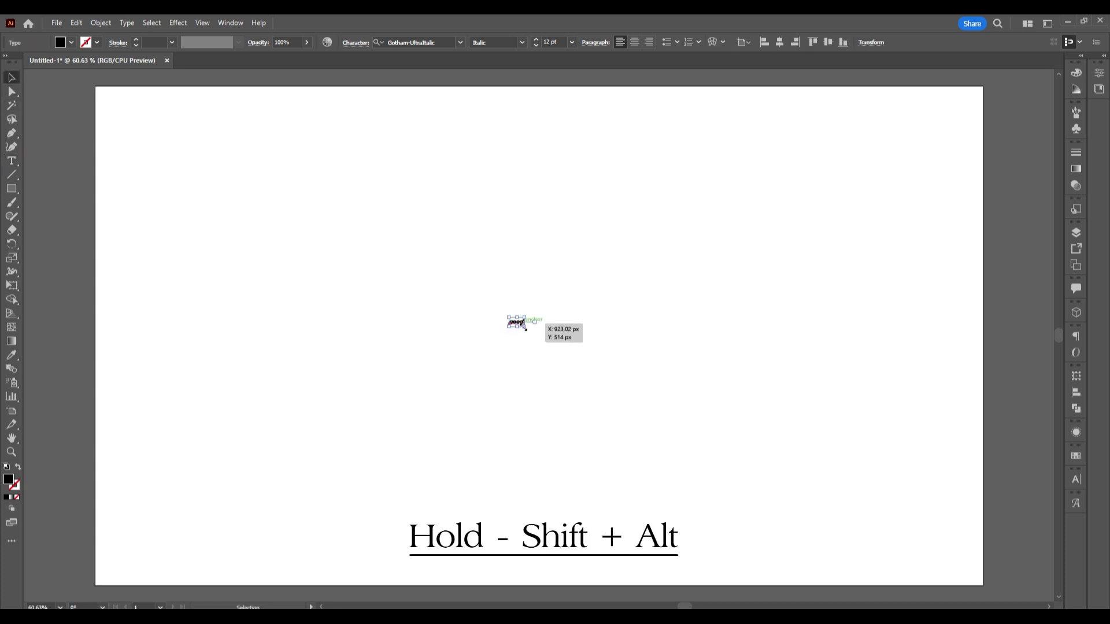
left_click(127, 22)
mouse_move(205, 203)
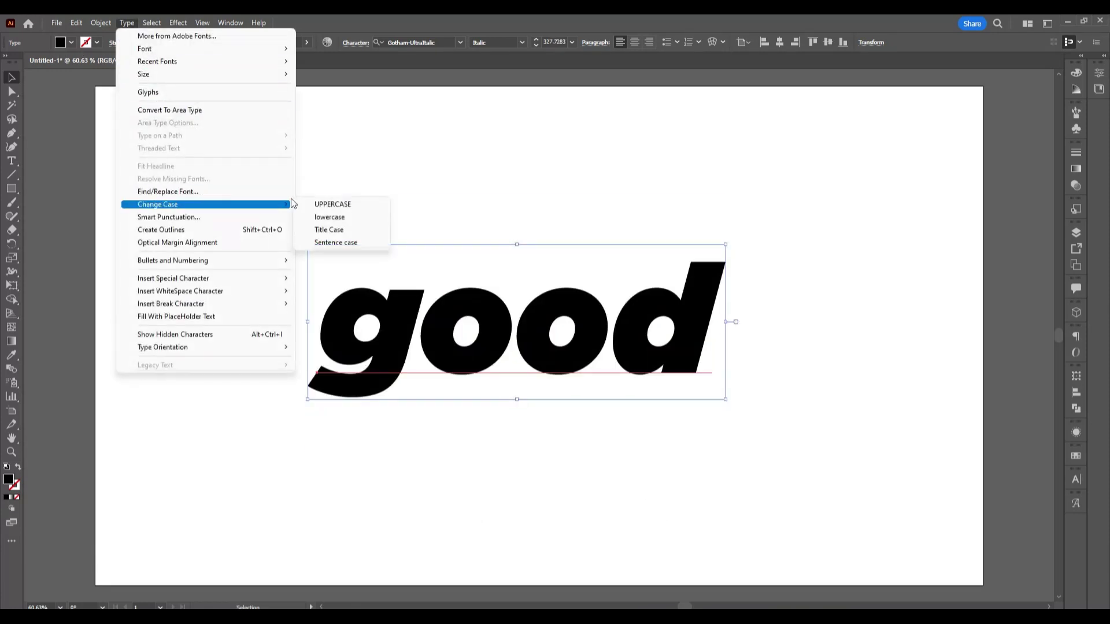
left_click(324, 204)
left_click_drag(582, 359, 573, 392)
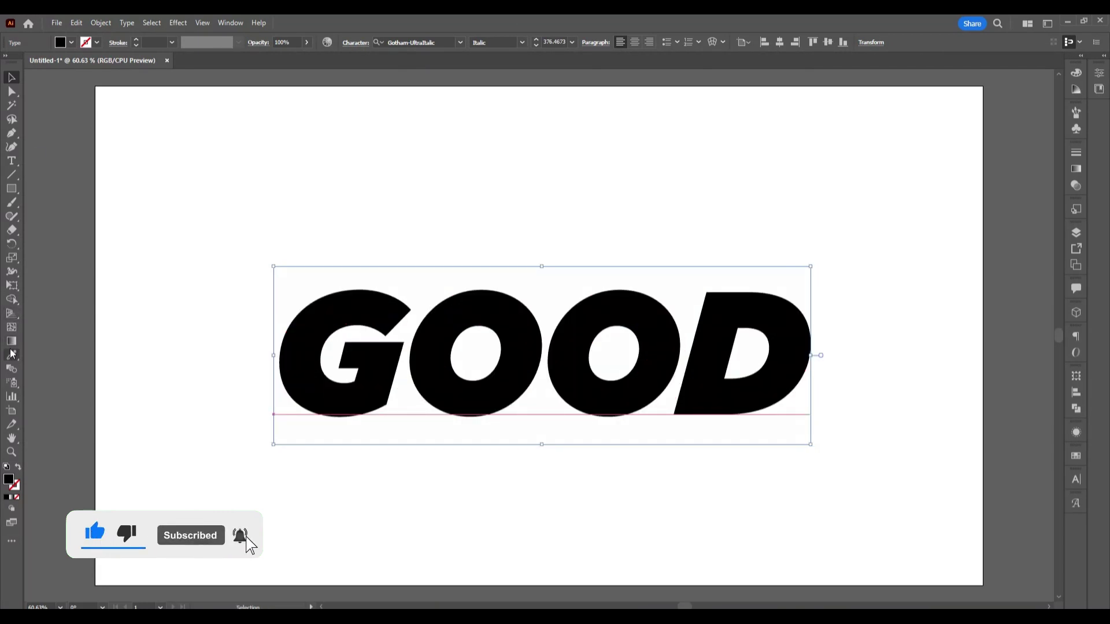
Centre GOOD horizontally and vertically on the artboard and make its fill white.
left_click(777, 43)
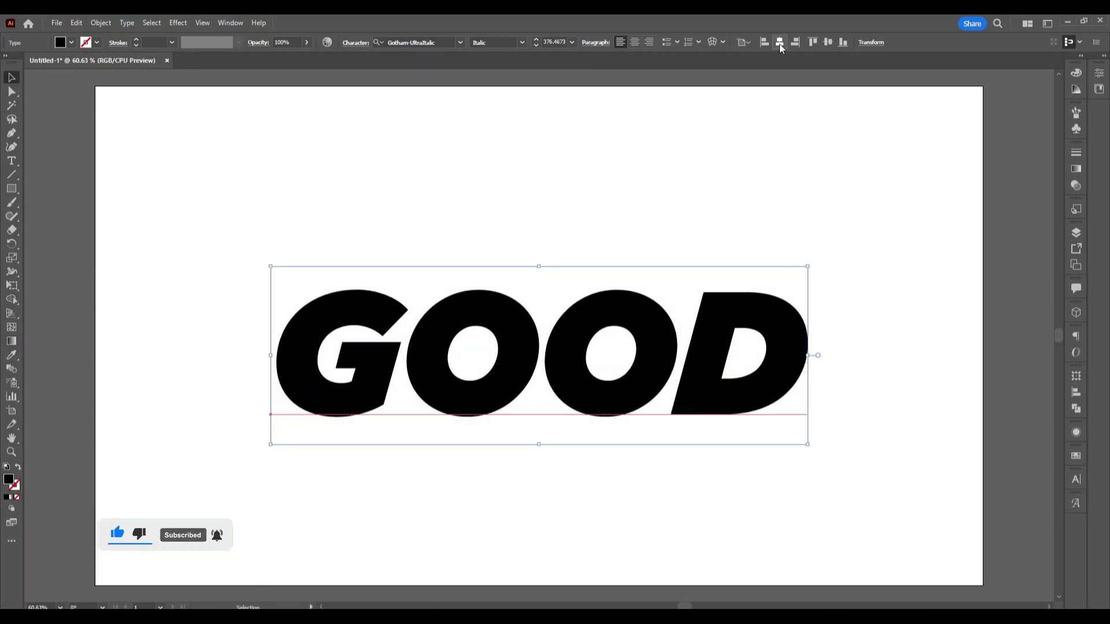
left_click(827, 43)
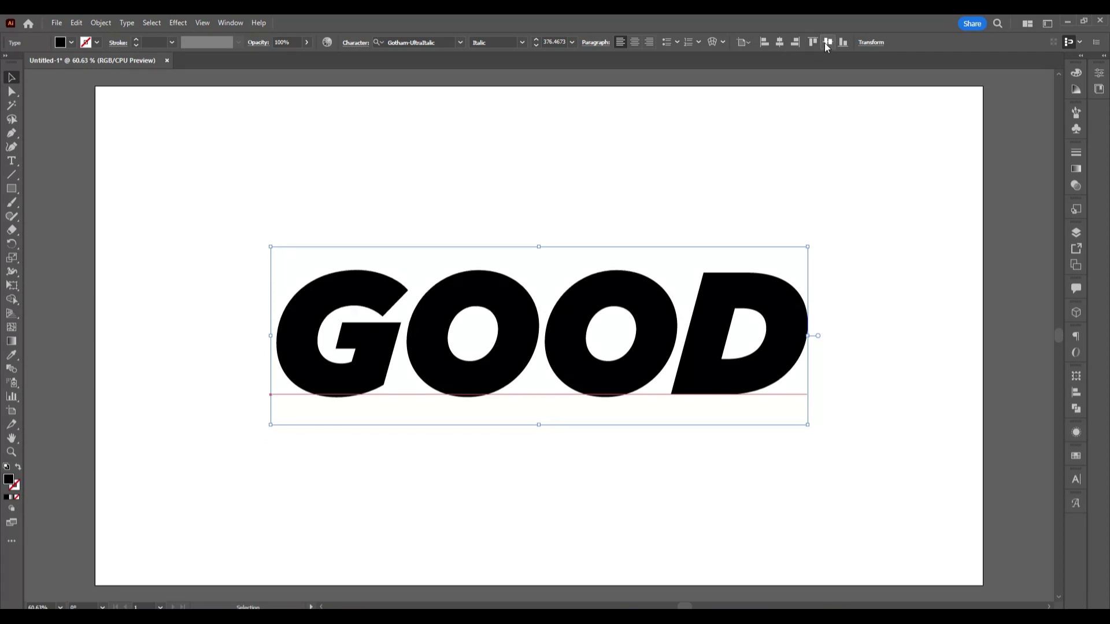
left_click(11, 355)
left_click(223, 227)
left_click(12, 77)
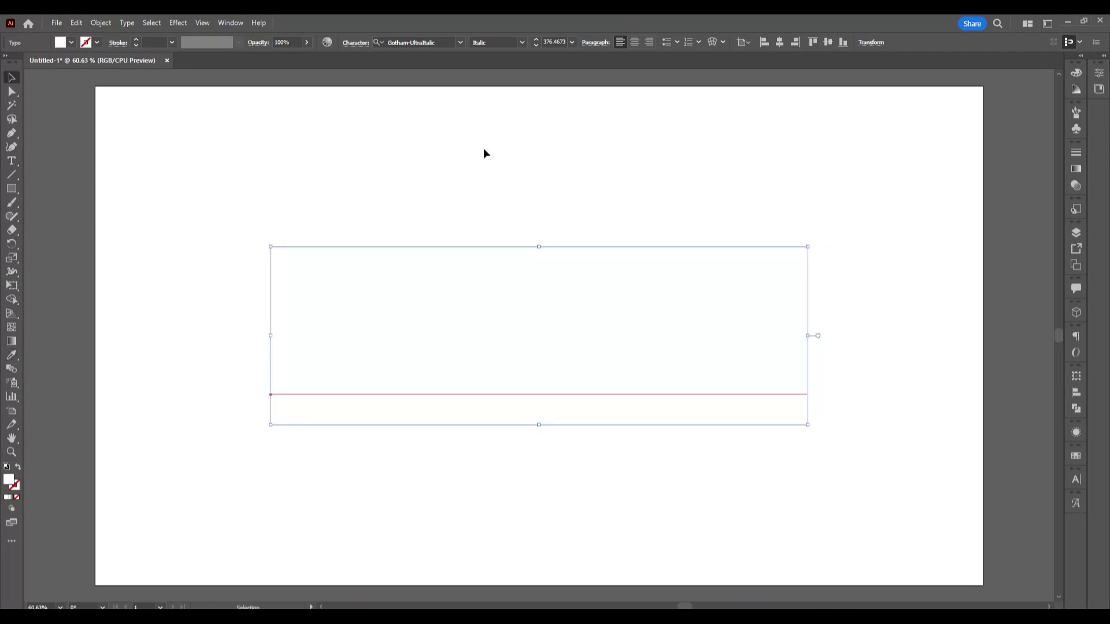
In Appearance, add and duplicate a fill, setting the top white and the second grey.
left_click(1076, 433)
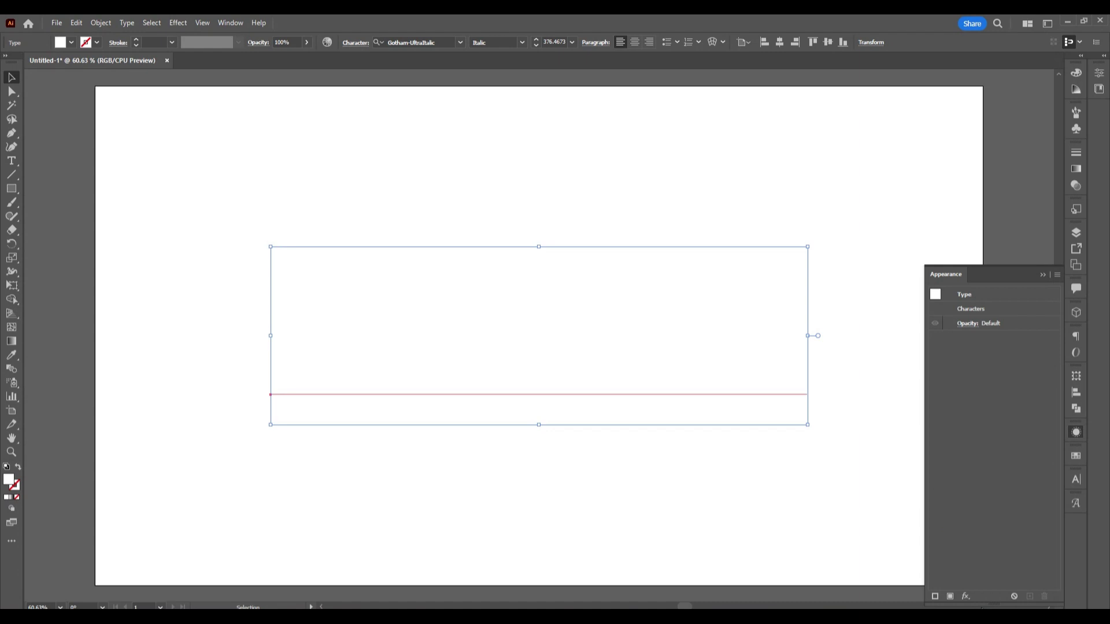
left_click(950, 596)
left_click_drag(959, 275, 897, 158)
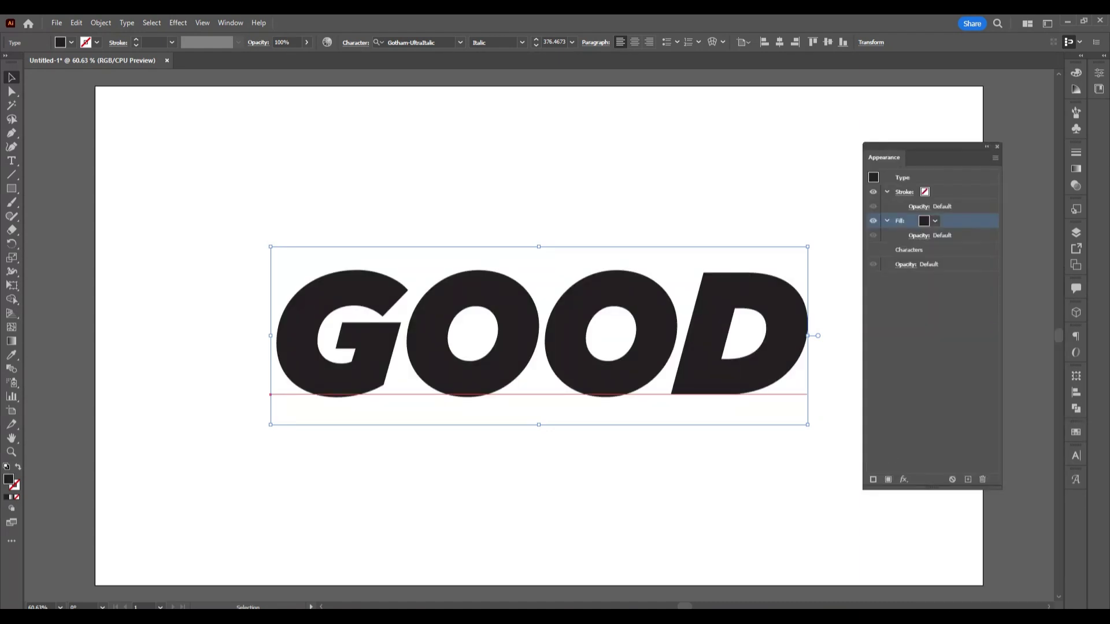
left_click(967, 479)
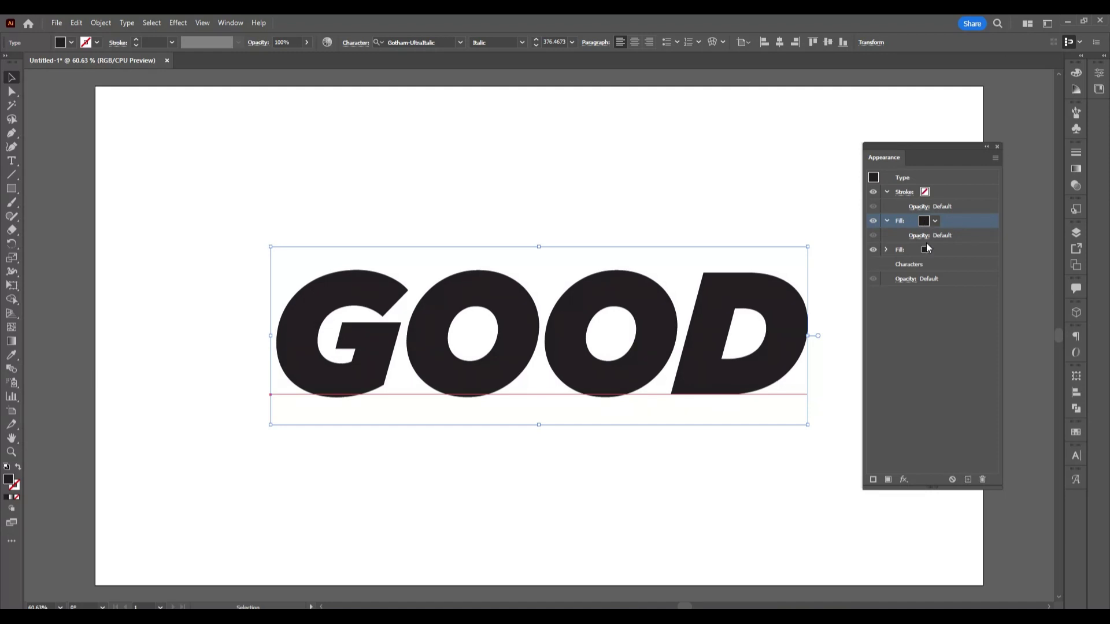
left_click(934, 221)
left_click(830, 241)
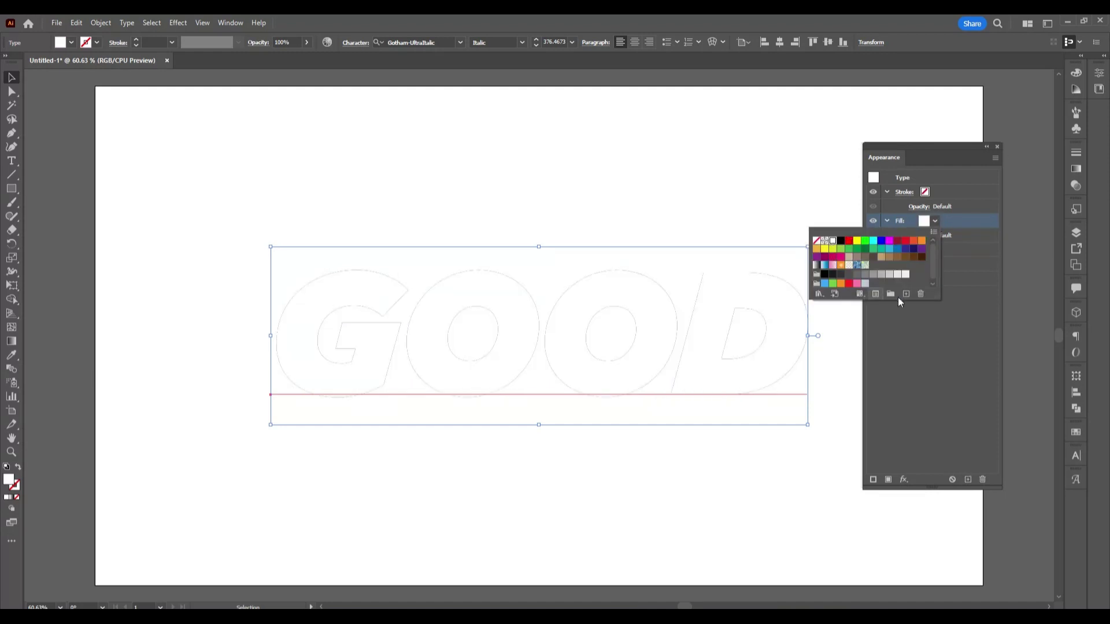
left_click(946, 253)
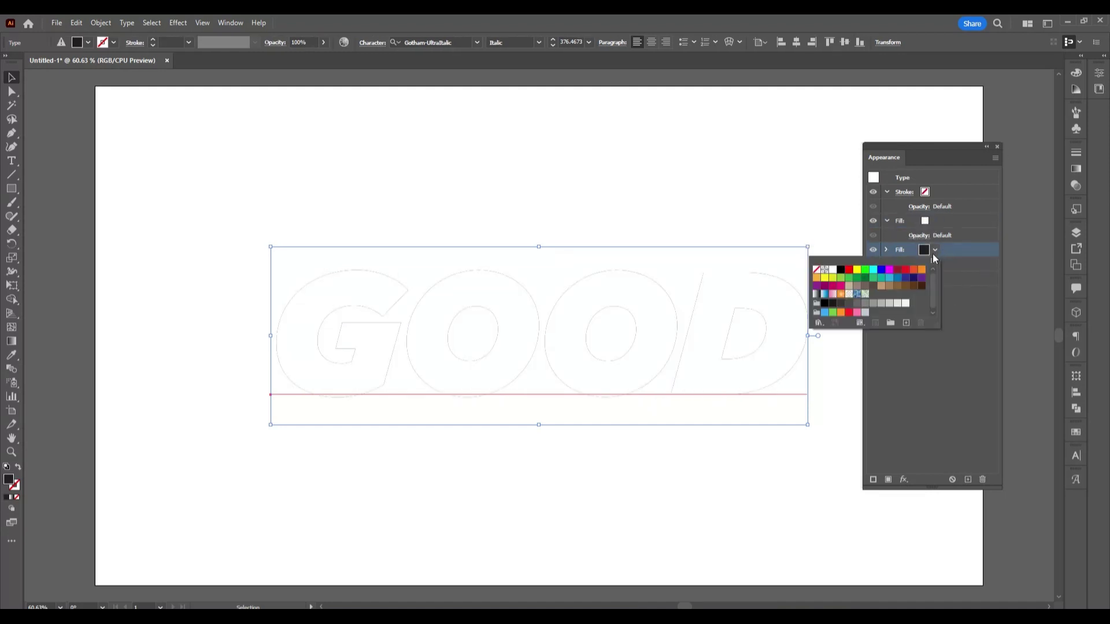
left_click(864, 303)
left_click(903, 481)
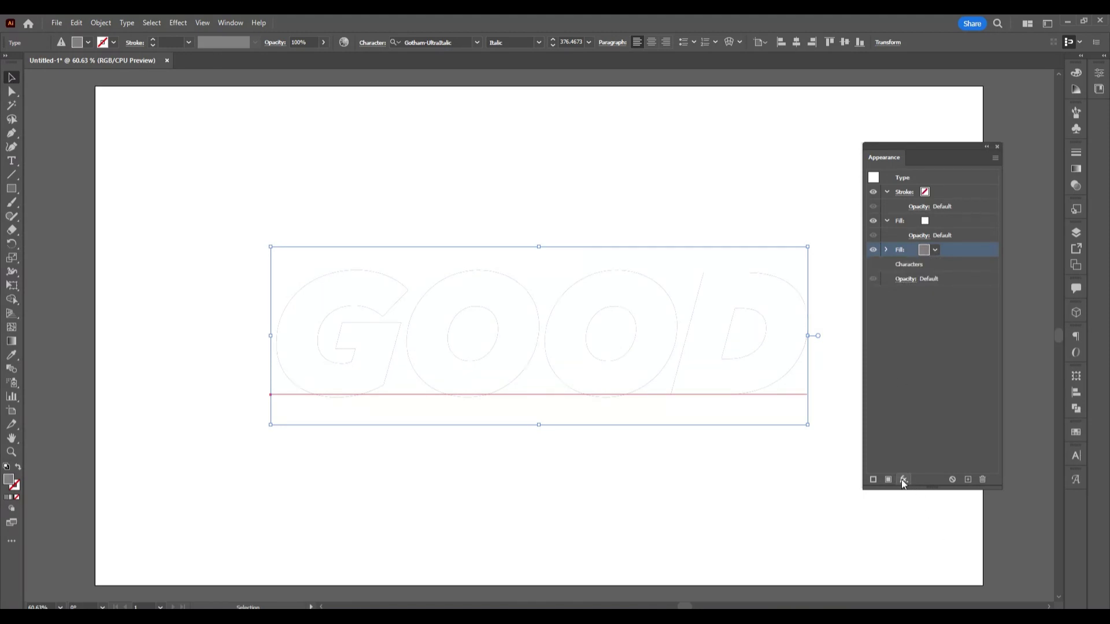
Apply a Transform effect to the grey fill: 0.3 px vertical move with stacked copies.
left_click(903, 480)
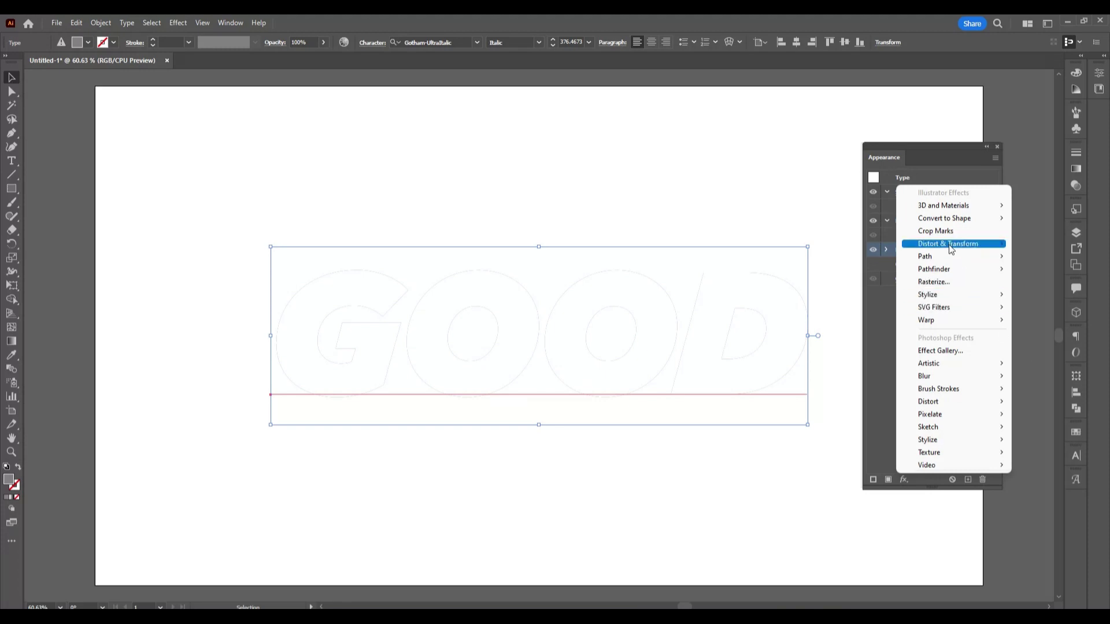
mouse_move(948, 244)
left_click(869, 280)
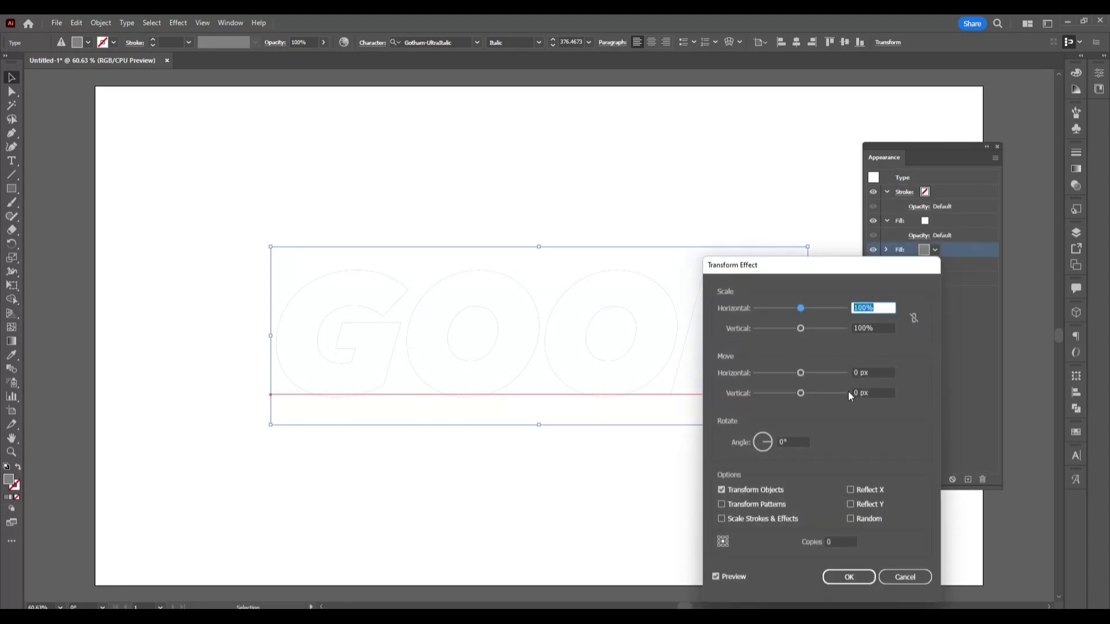
left_click(857, 394)
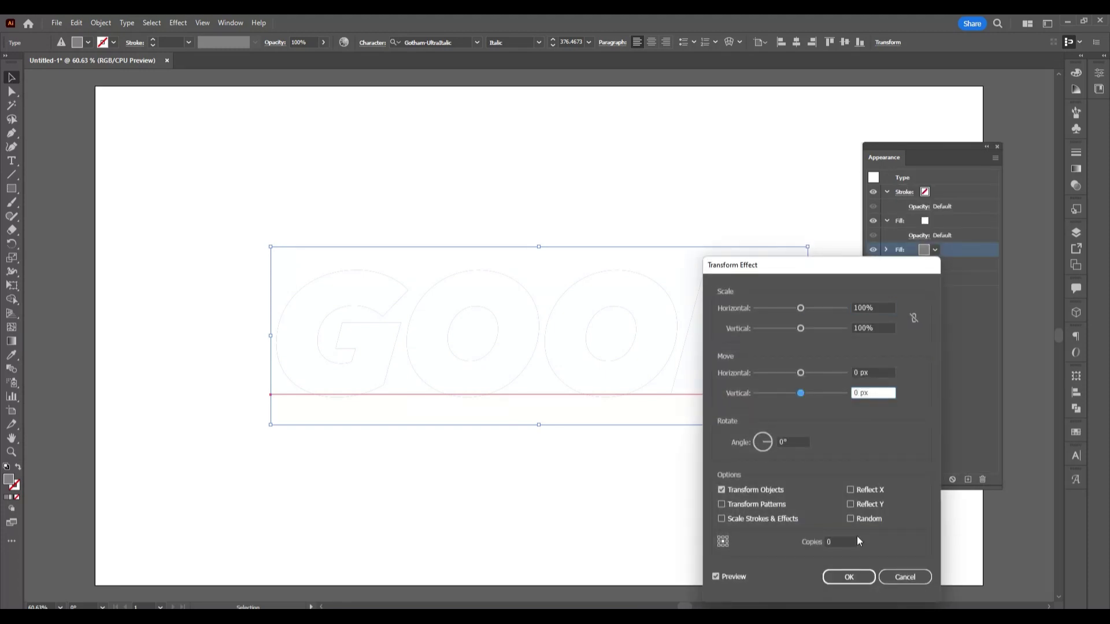
type(".3")
left_click(835, 541)
type("13")
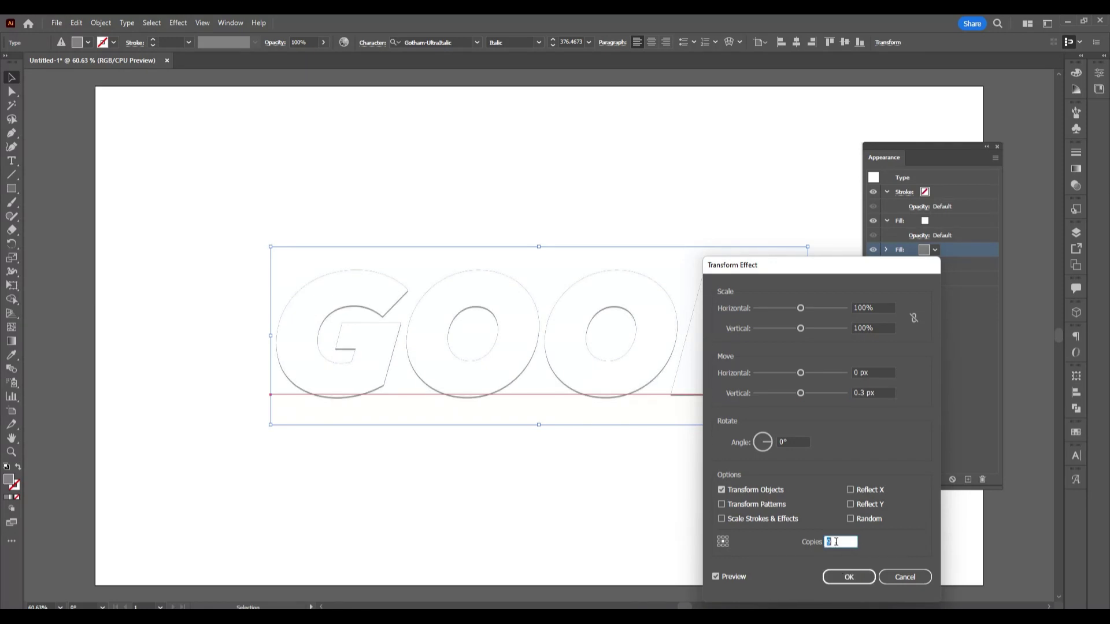
key("Up")
key("Up")
key("Up")
key("Up")
key("Up")
key("Up")
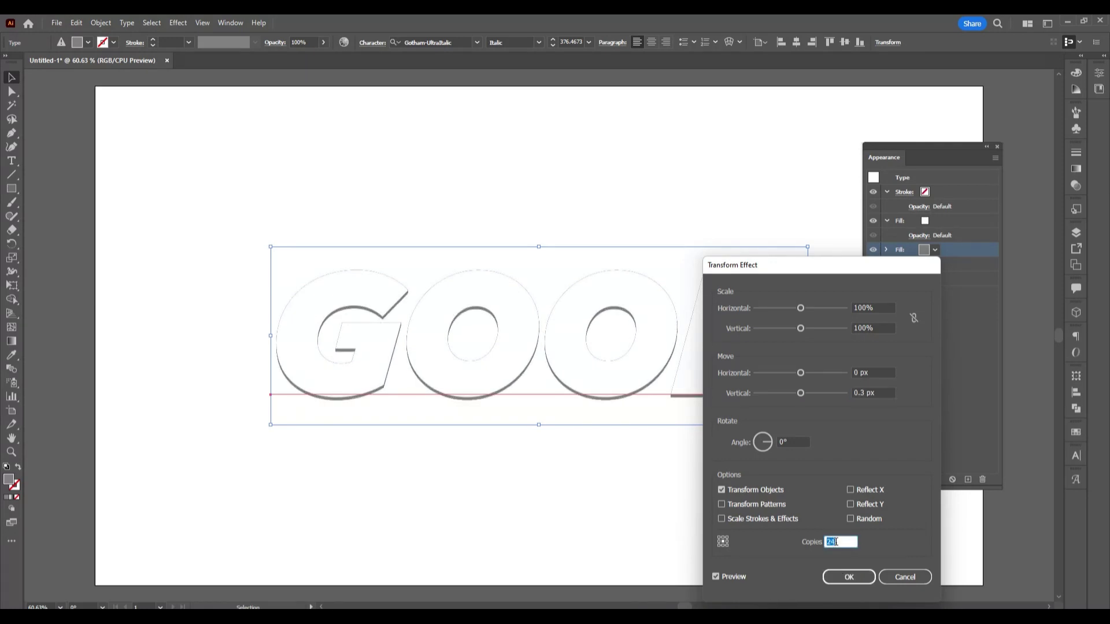
key("Up")
key("Up")
key("Up")
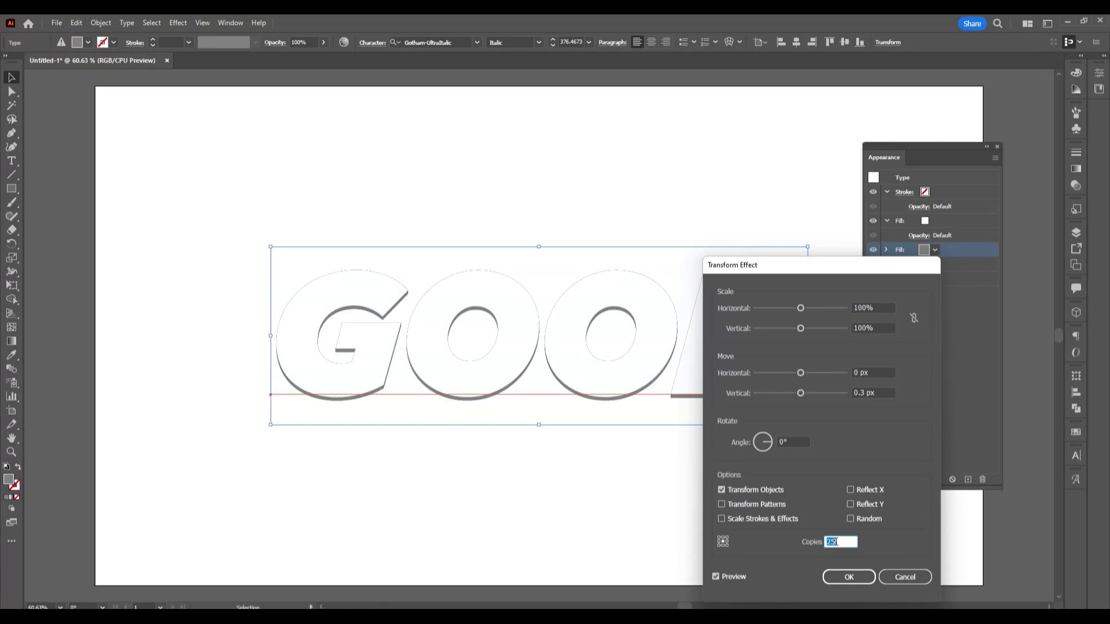
left_click(849, 577)
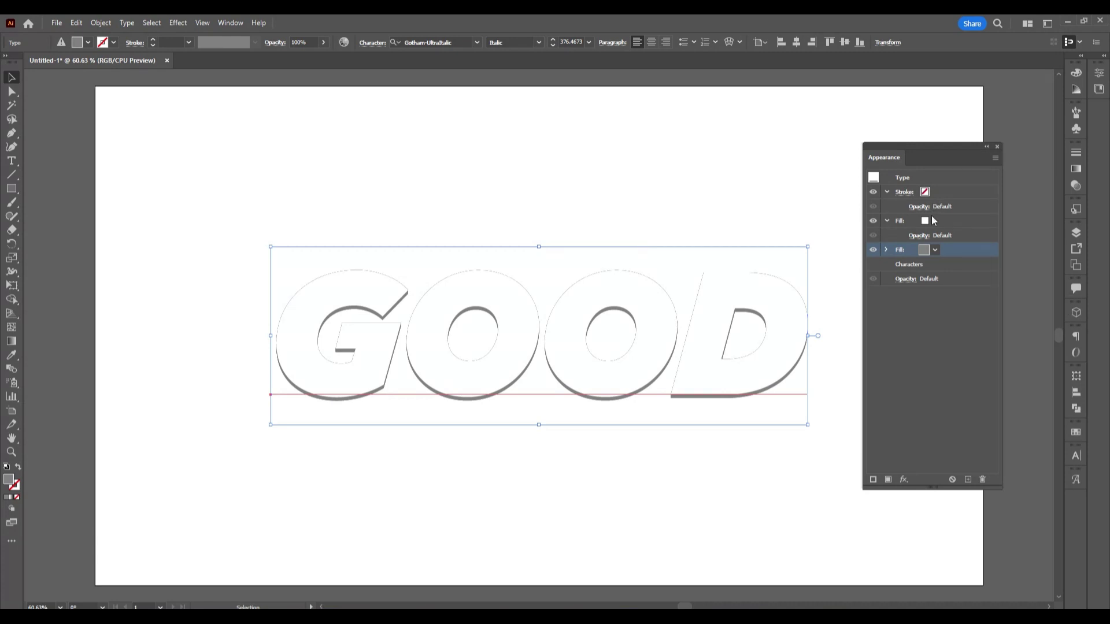
left_click(936, 226)
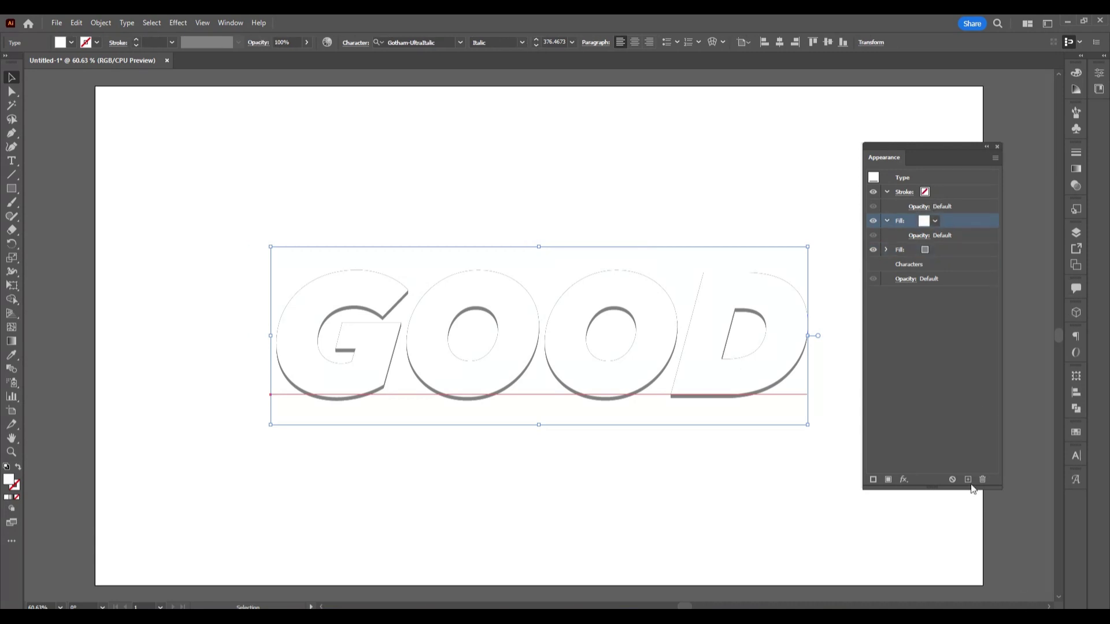
Duplicate the white fill, recolour it red, and move it beneath Characters.
left_click(968, 479)
left_click(935, 222)
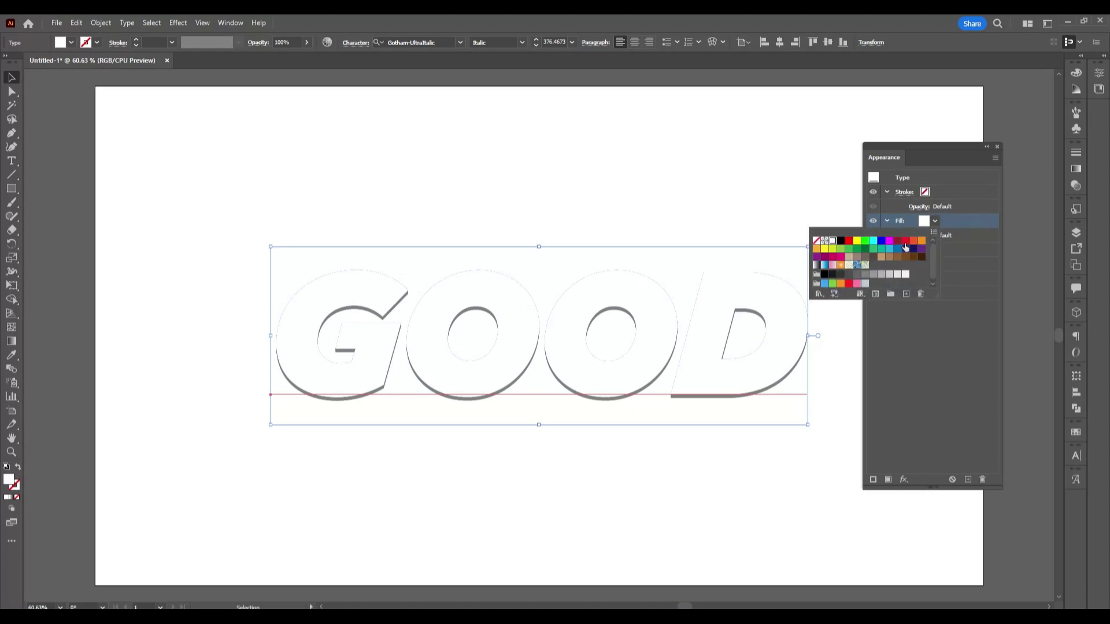
left_click(905, 242)
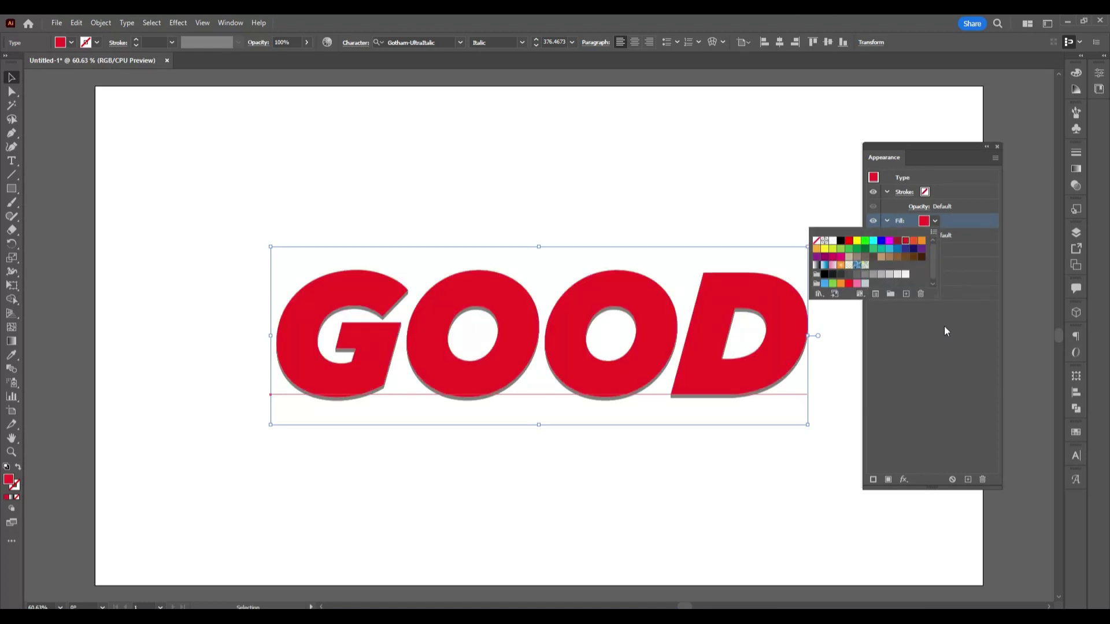
left_click(970, 223)
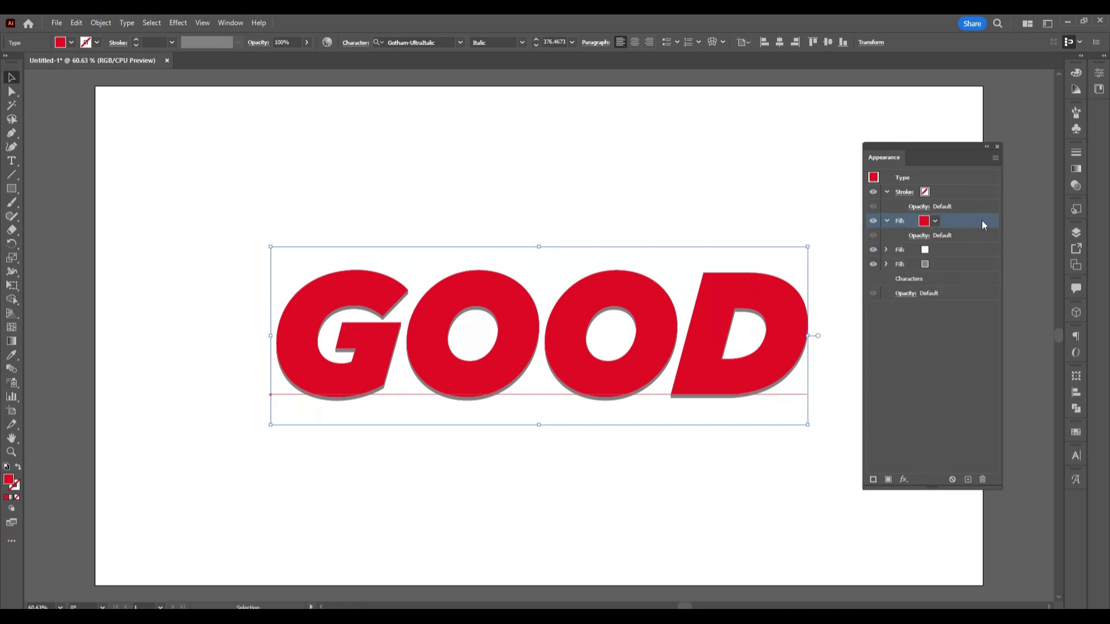
left_click_drag(981, 220, 982, 283)
left_click(963, 280)
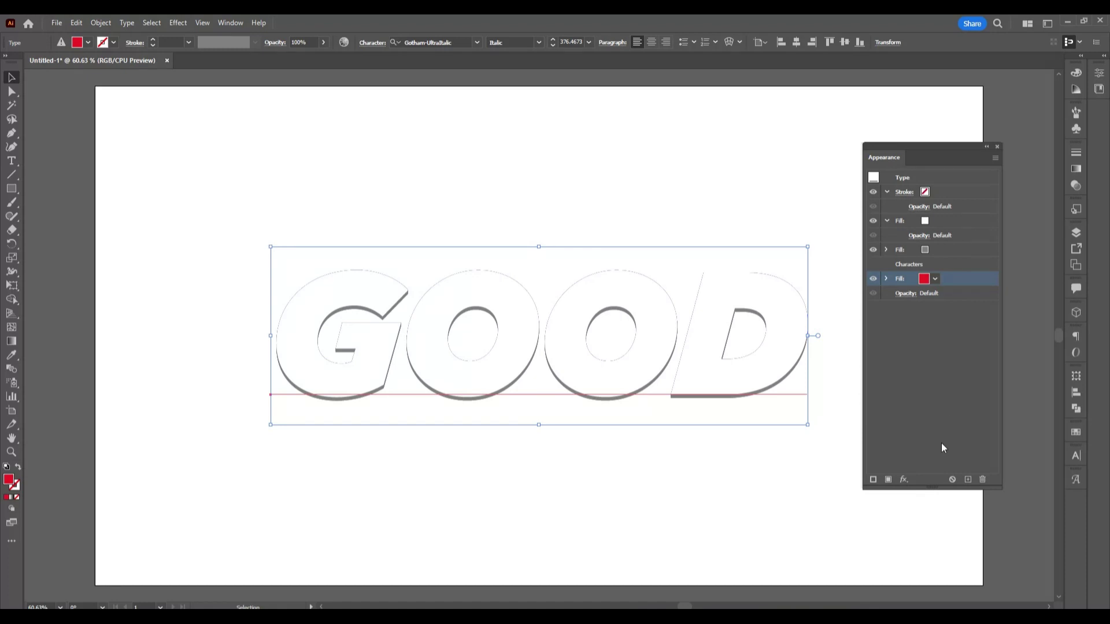
Preview an Offset Path effect on the red fill, then cancel it.
left_click(899, 481)
mouse_move(924, 257)
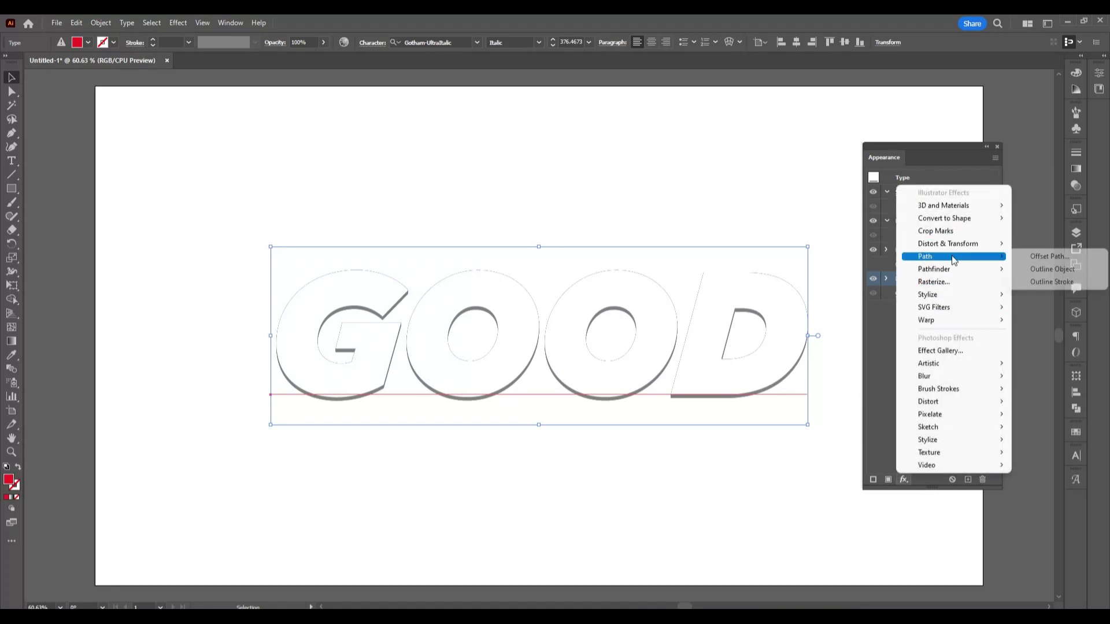
left_click(1038, 256)
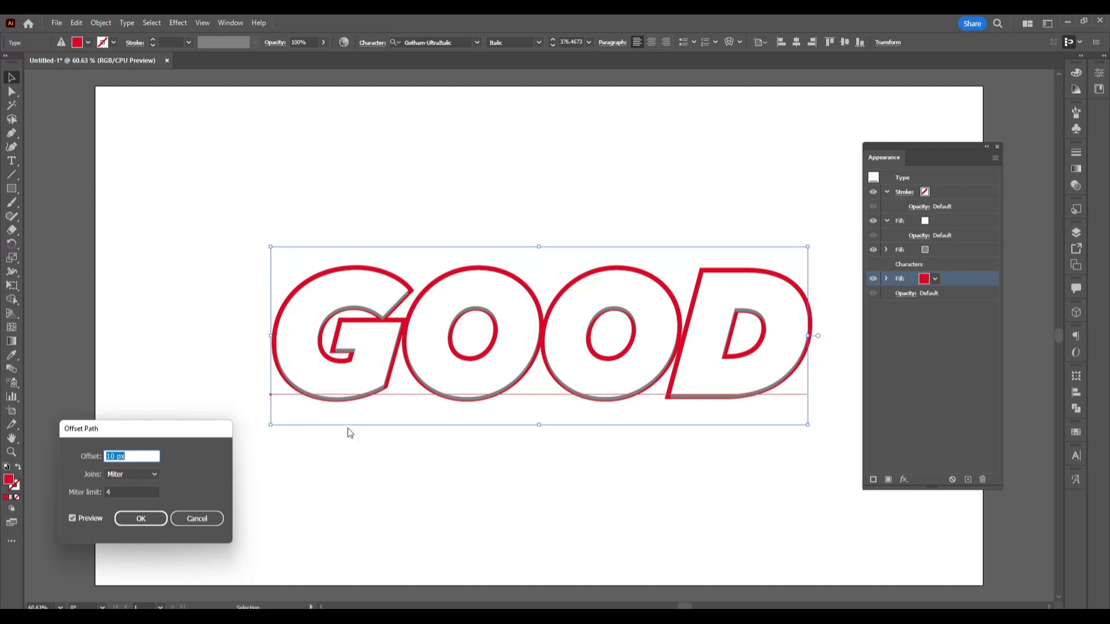
key("Up")
left_click(196, 518)
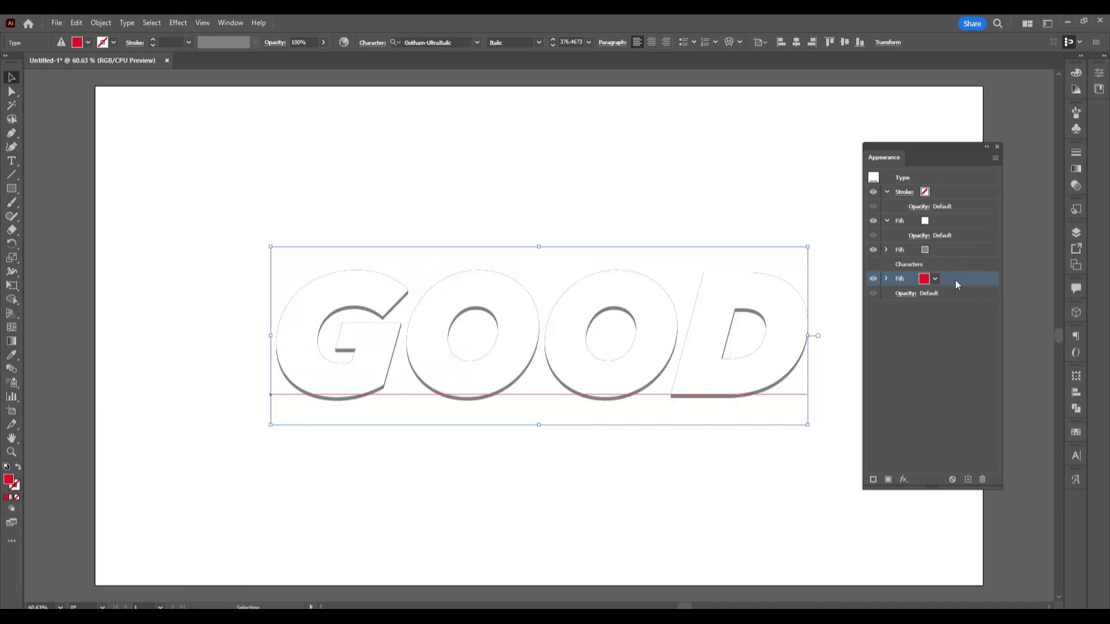
Move the red fill back above the characters in the Appearance stack.
left_click_drag(956, 284, 955, 249)
left_click_drag(968, 287, 977, 263)
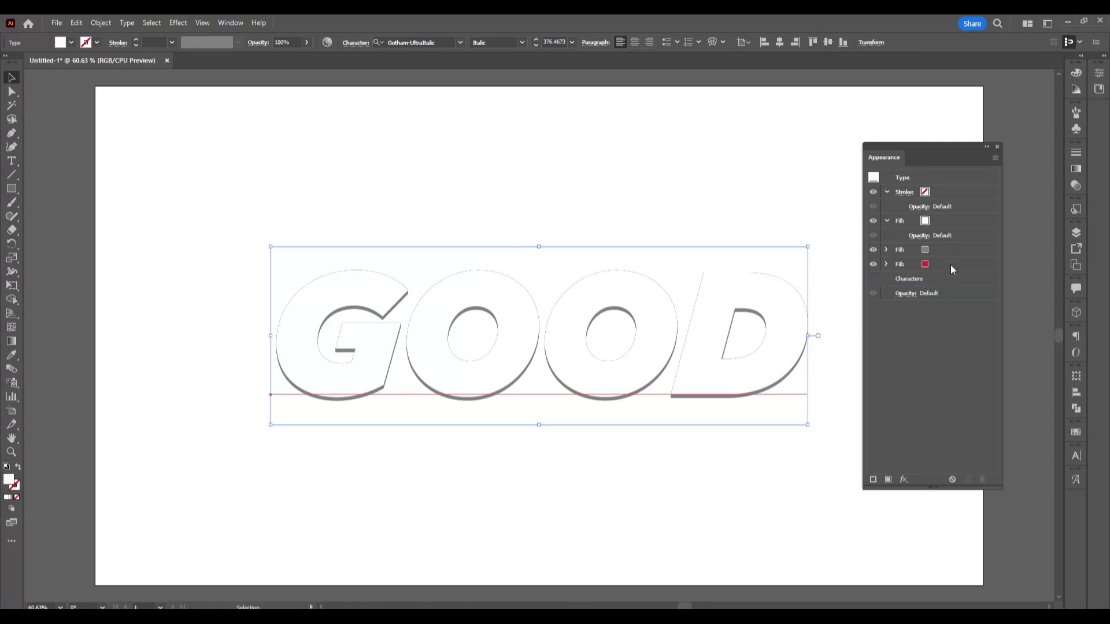
left_click(952, 267)
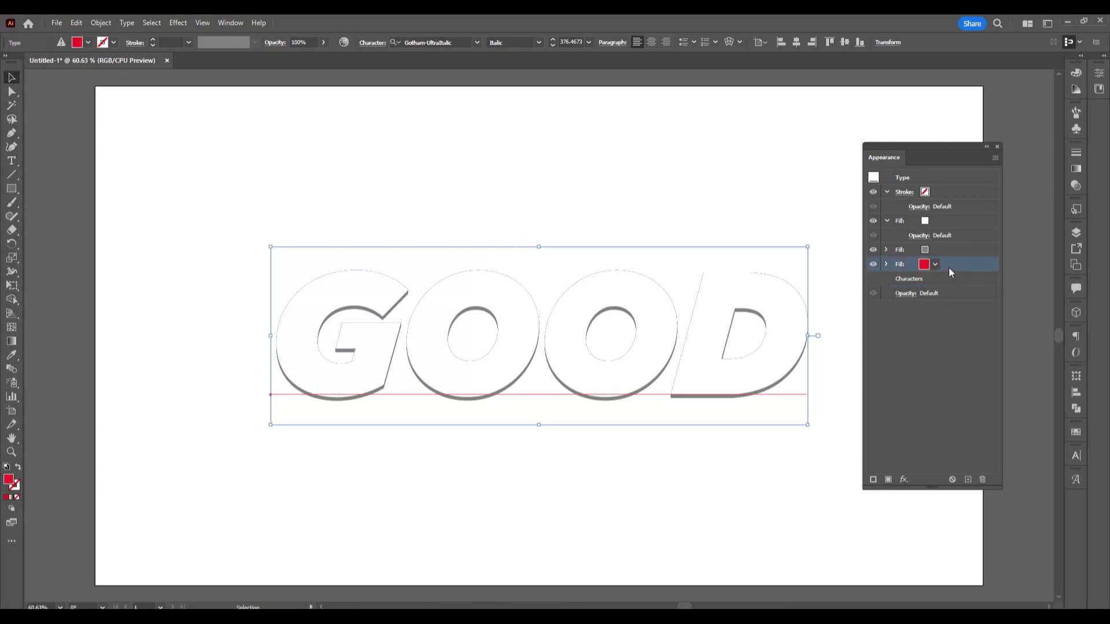
Give the red fill a 24 px Offset Path with Round joins.
left_click(904, 480)
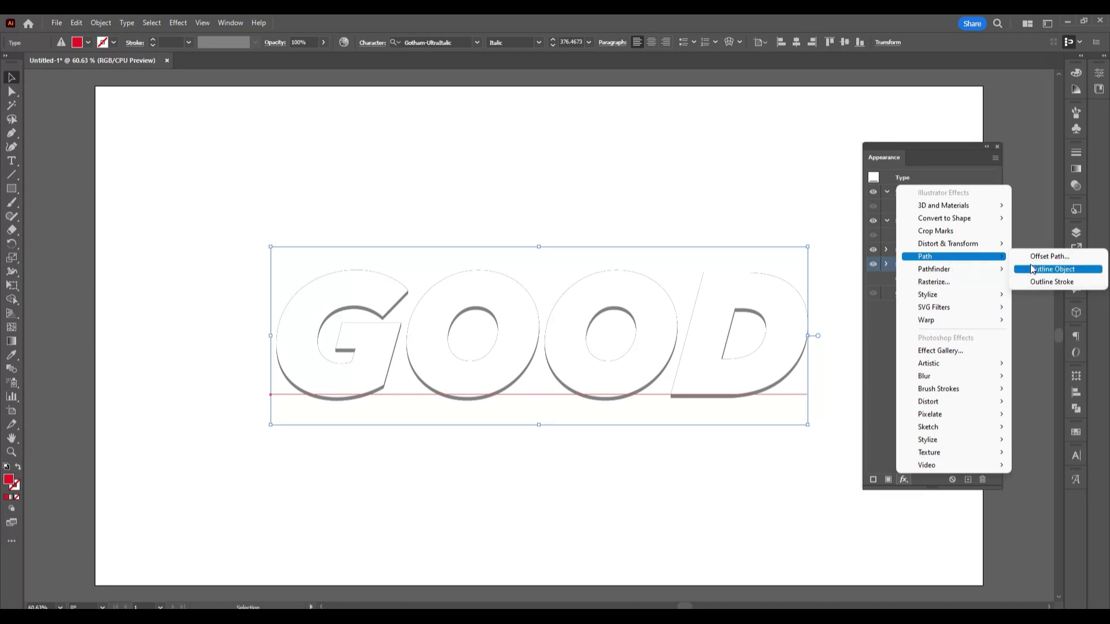
left_click(1034, 259)
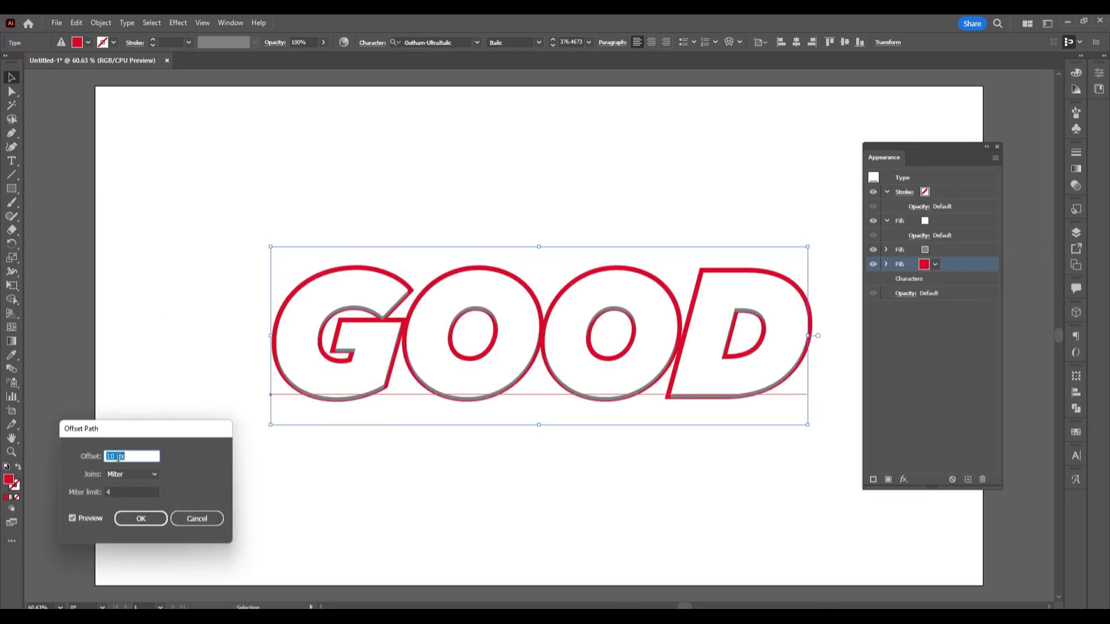
key("Up")
key("Up")
key("Up")
key("Up")
key("Up")
key("Up")
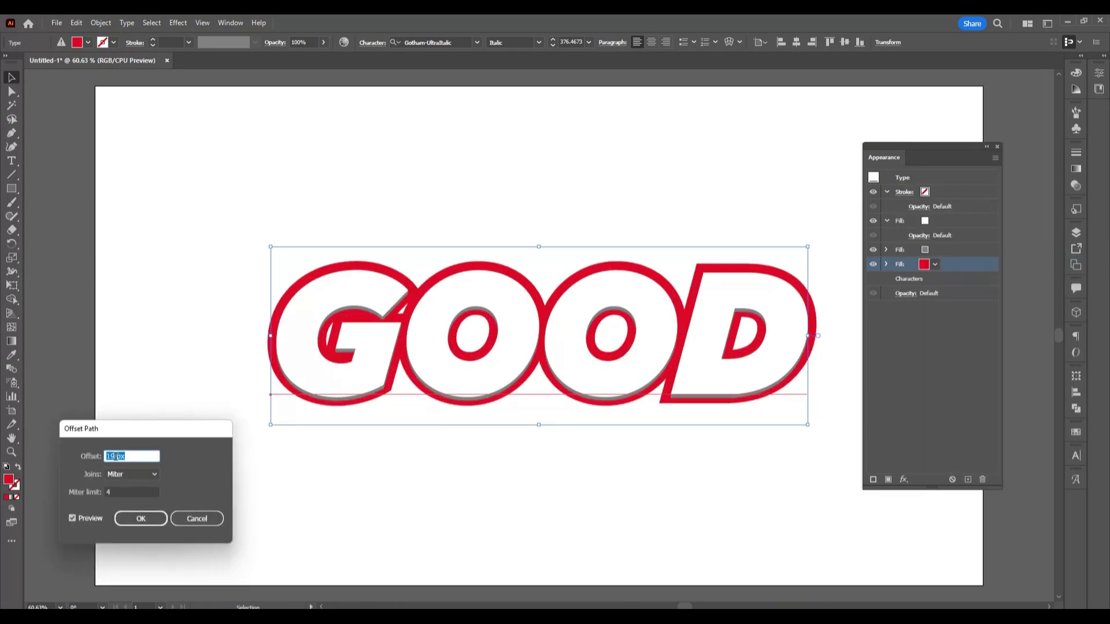
key("Up")
key("Up")
key("Up")
key("Up")
key("Up")
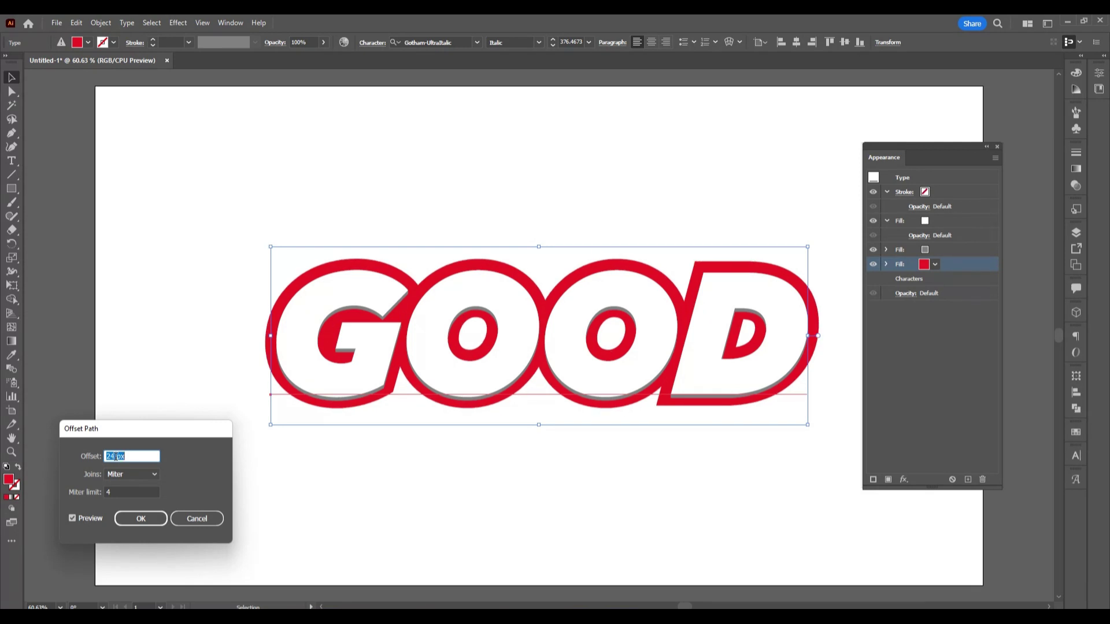
left_click(147, 471)
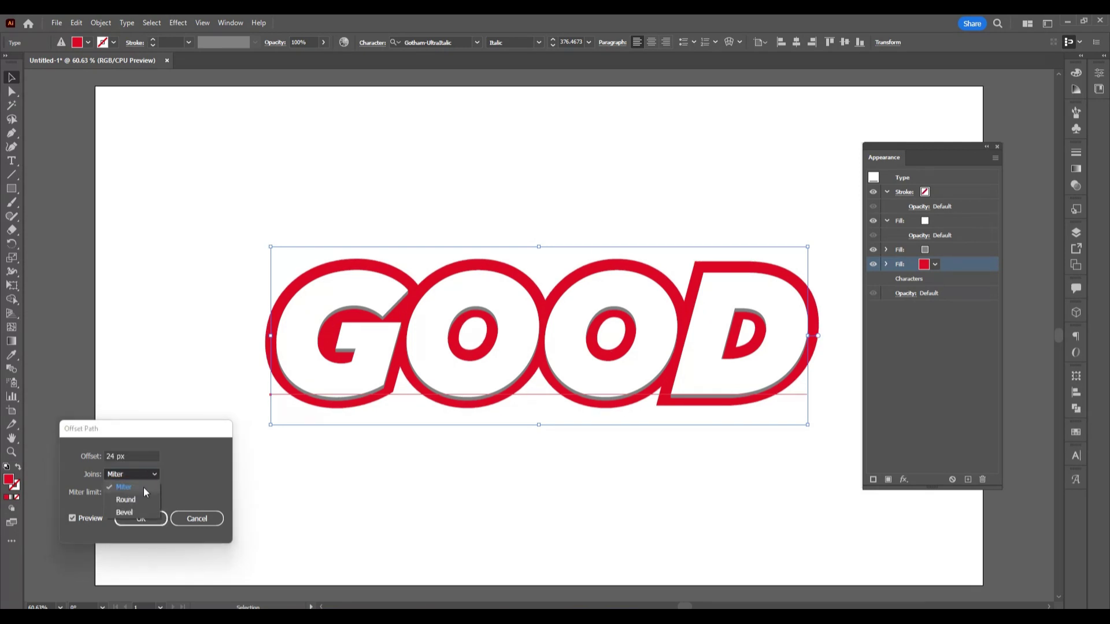
left_click(144, 494)
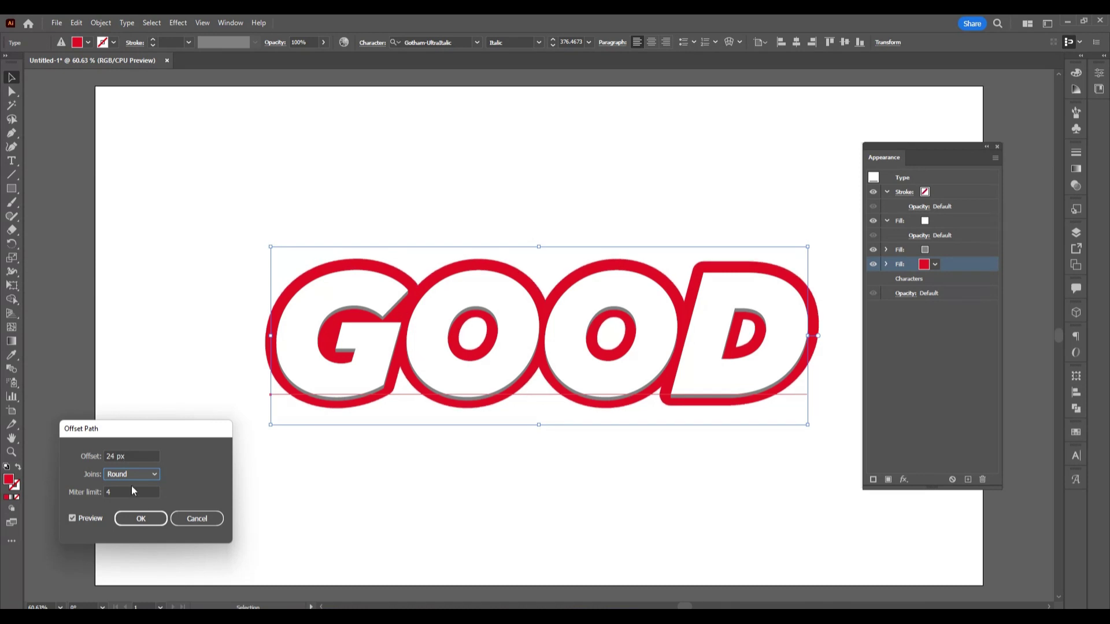
left_click(137, 520)
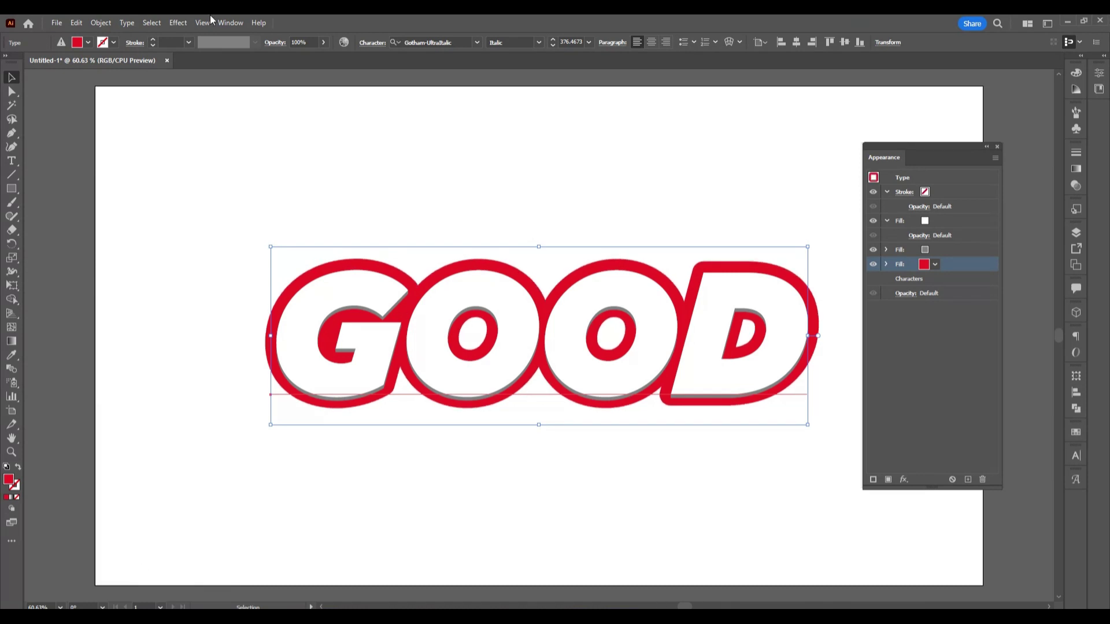
Duplicate the red fill and change the copy to dark red.
left_click(967, 480)
left_click(945, 279)
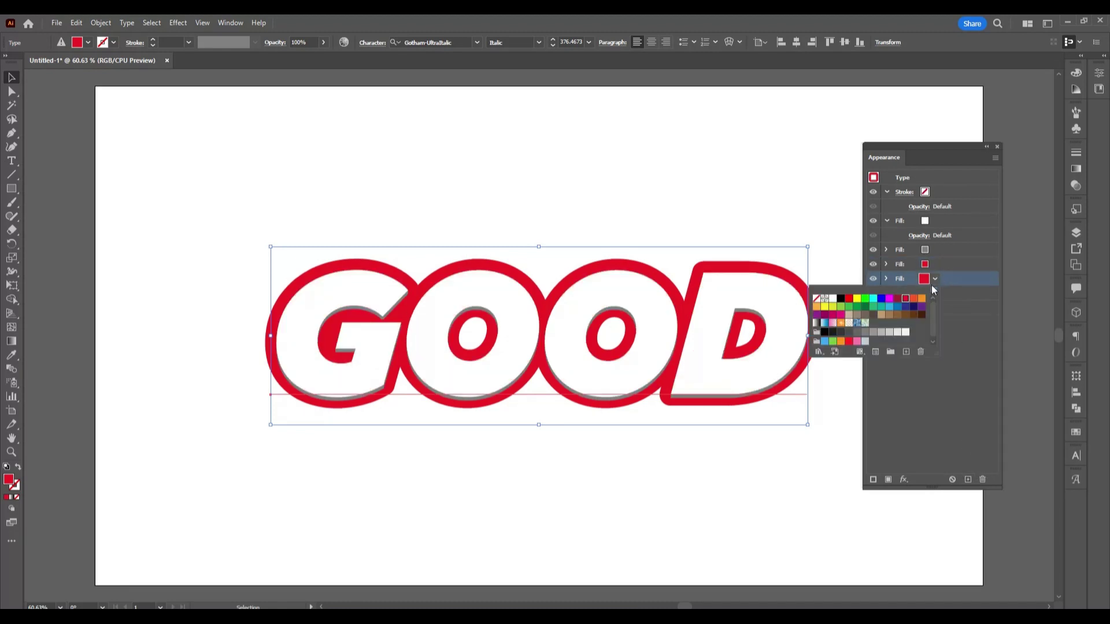
left_click(897, 299)
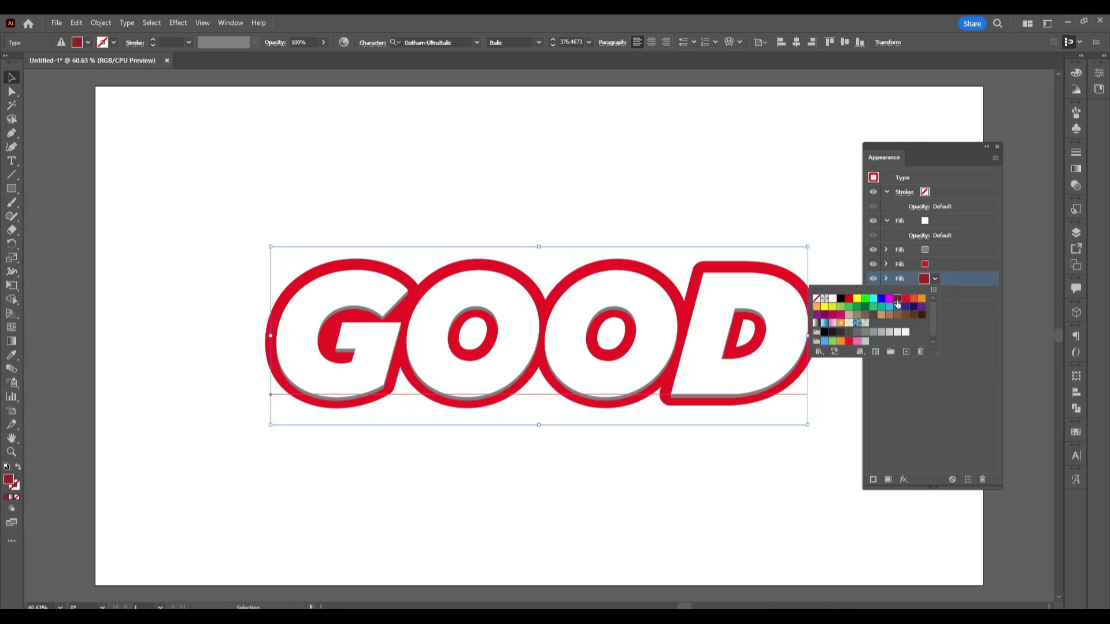
left_click(894, 417)
Apply a Transform effect to the dark red fill: 0.3 px vertical move, 40 copies.
left_click(903, 479)
mouse_move(948, 244)
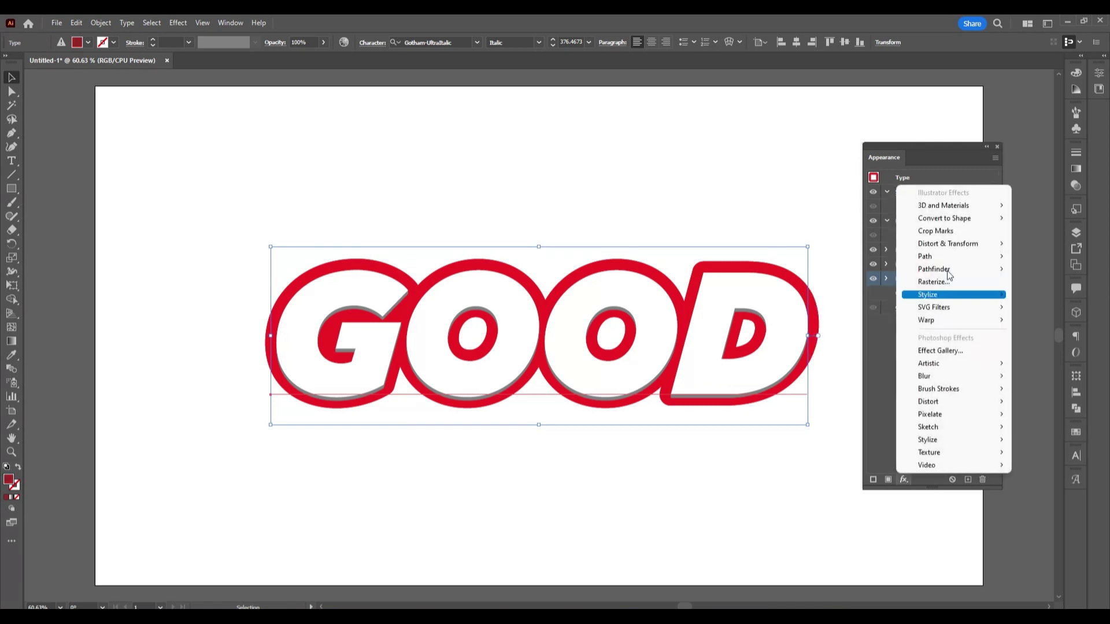
left_click(861, 282)
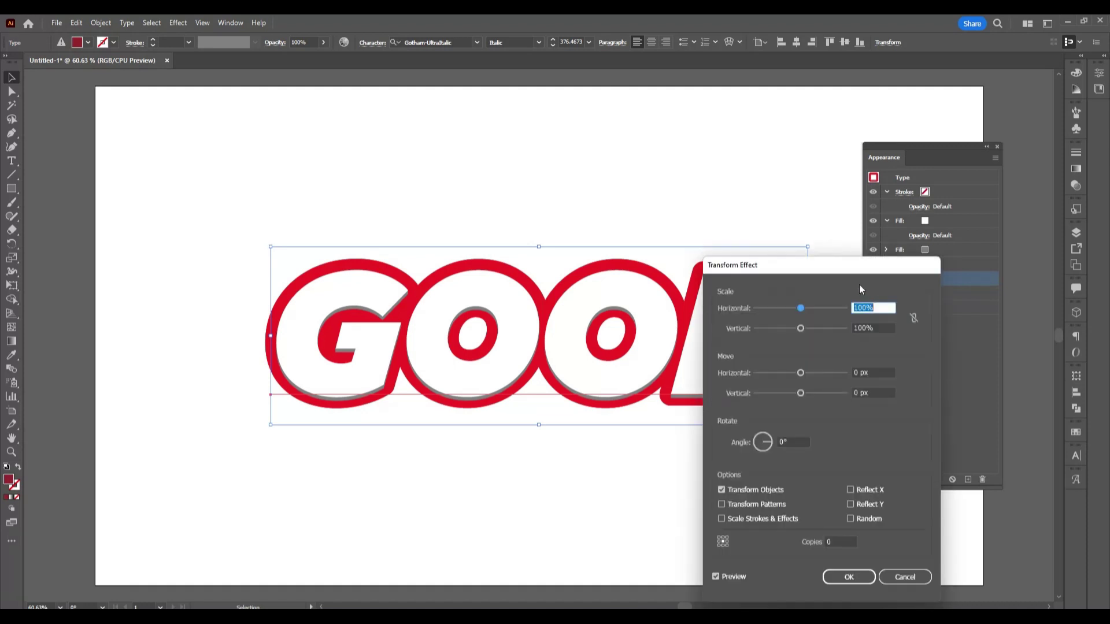
left_click_drag(860, 261, 1009, 210)
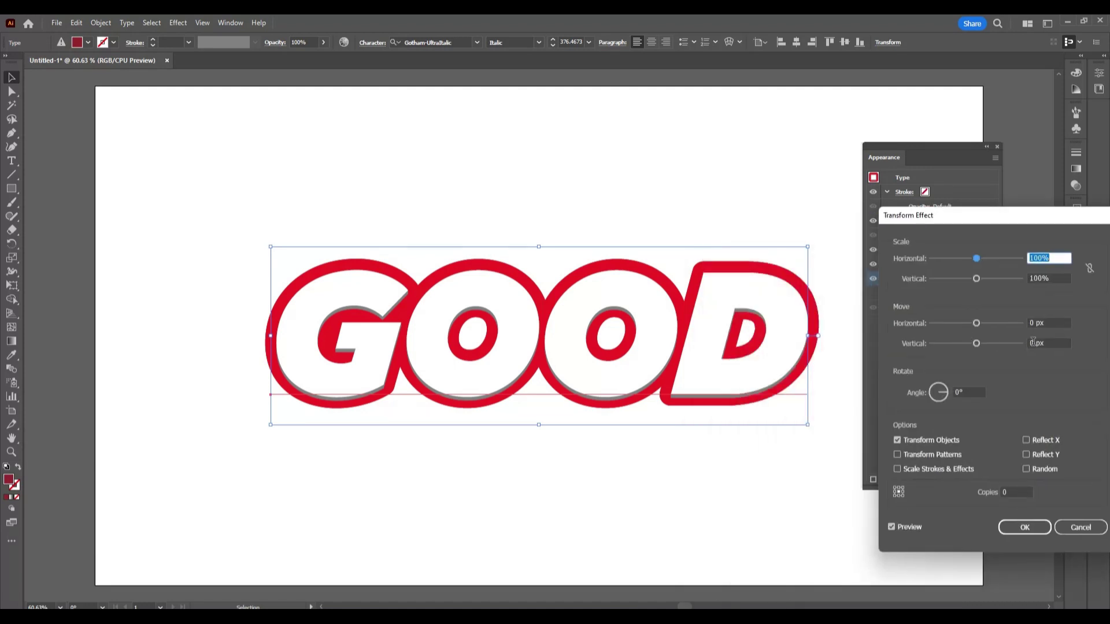
left_click(1033, 342)
type(".3")
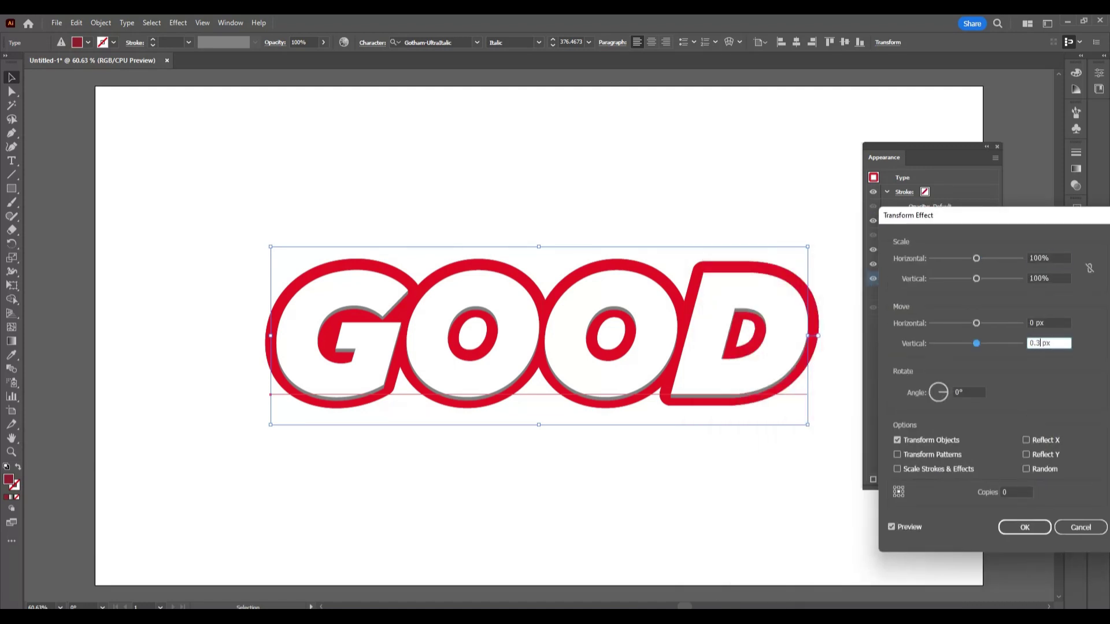
left_click(1011, 491)
type("13")
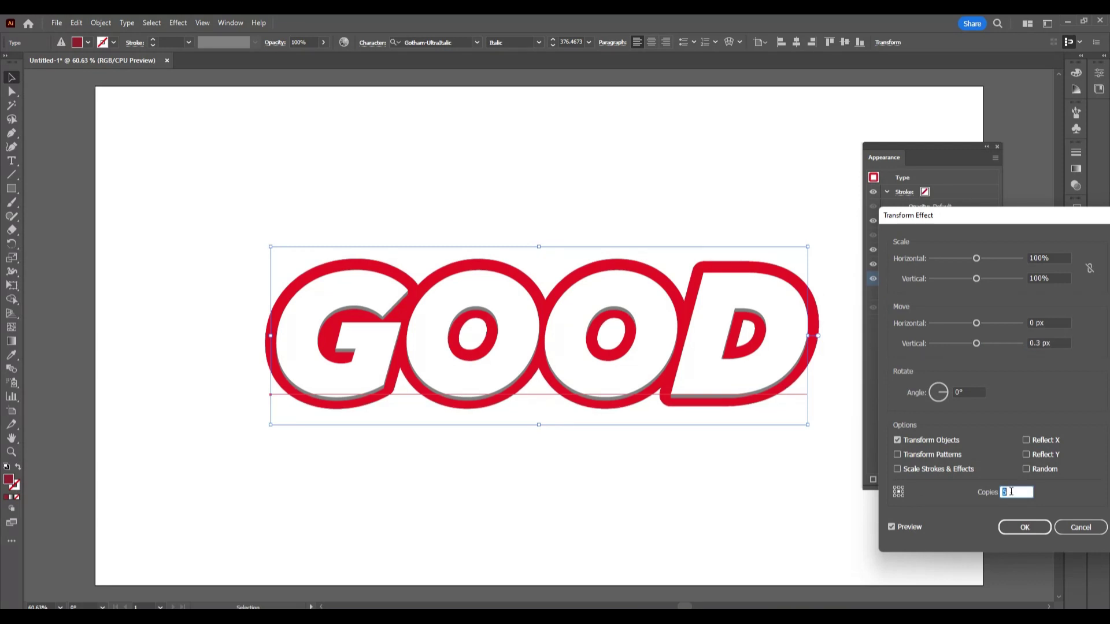
key("Up")
key("Up")
key("Up")
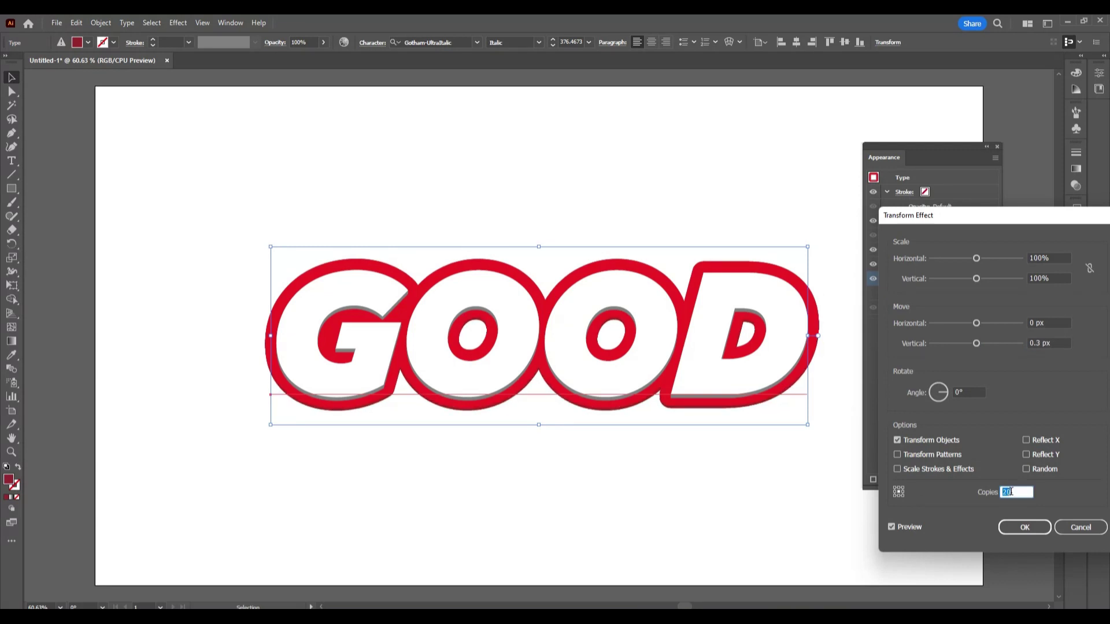
key("Up")
key("Up")
key("Up")
key("Up")
key("Up")
key("Up")
key("Up")
key("Up")
key("Up")
key("Up")
key("Up")
key("Up")
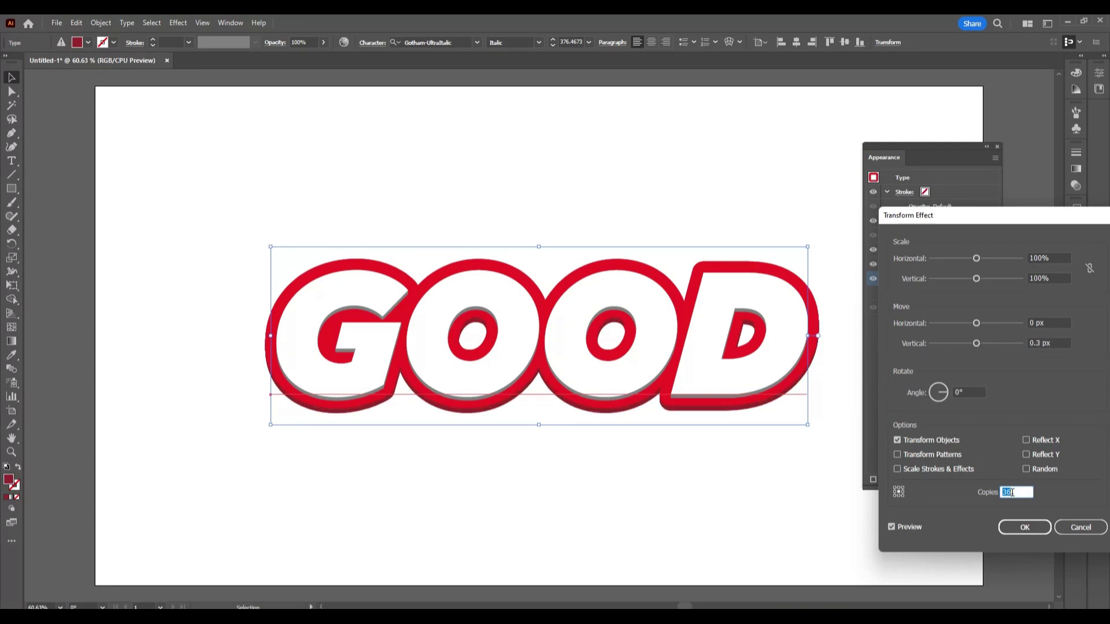
key("Up")
key("Up")
key("Up")
key("Up")
key("Up")
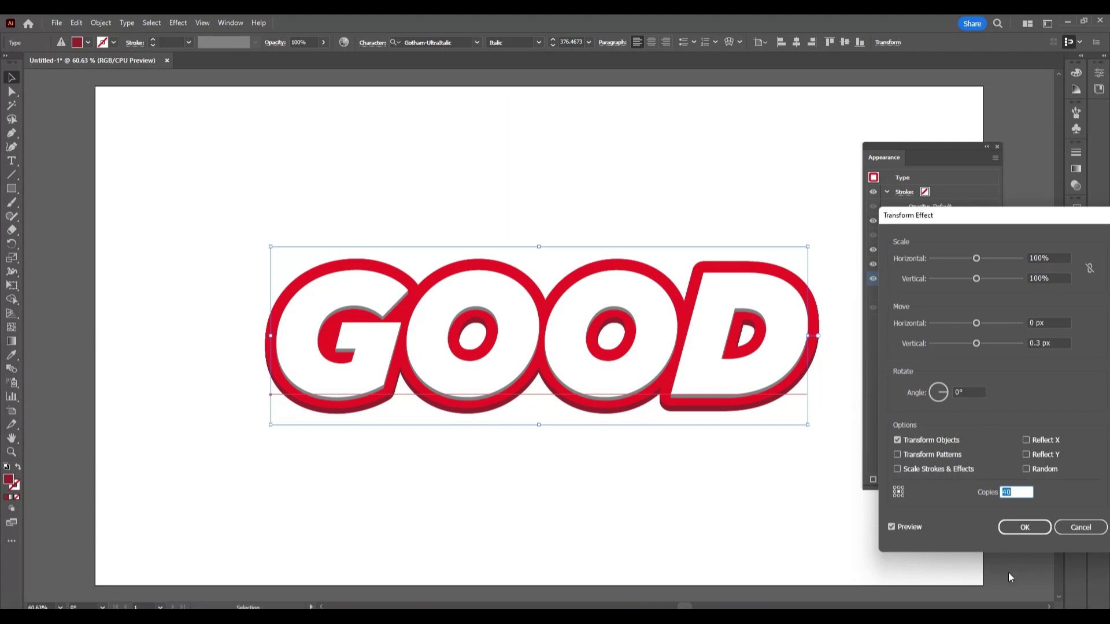
left_click(1020, 533)
Add a Drop Shadow to the grey fill with 80% opacity, 1 px Y offset, 2 px blur.
left_click(956, 252)
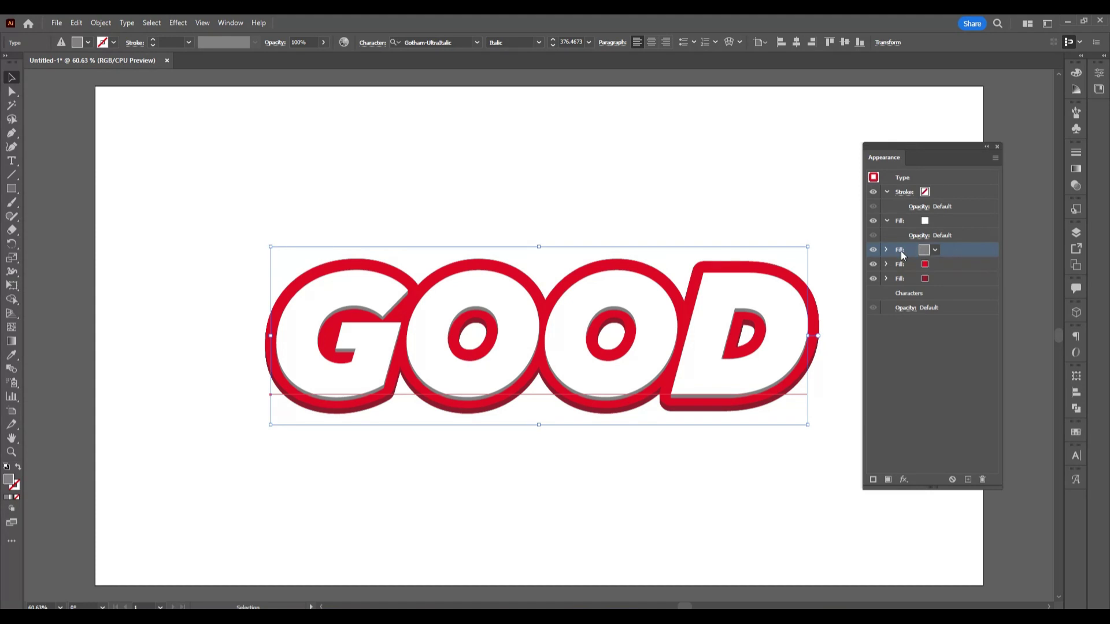
left_click(903, 479)
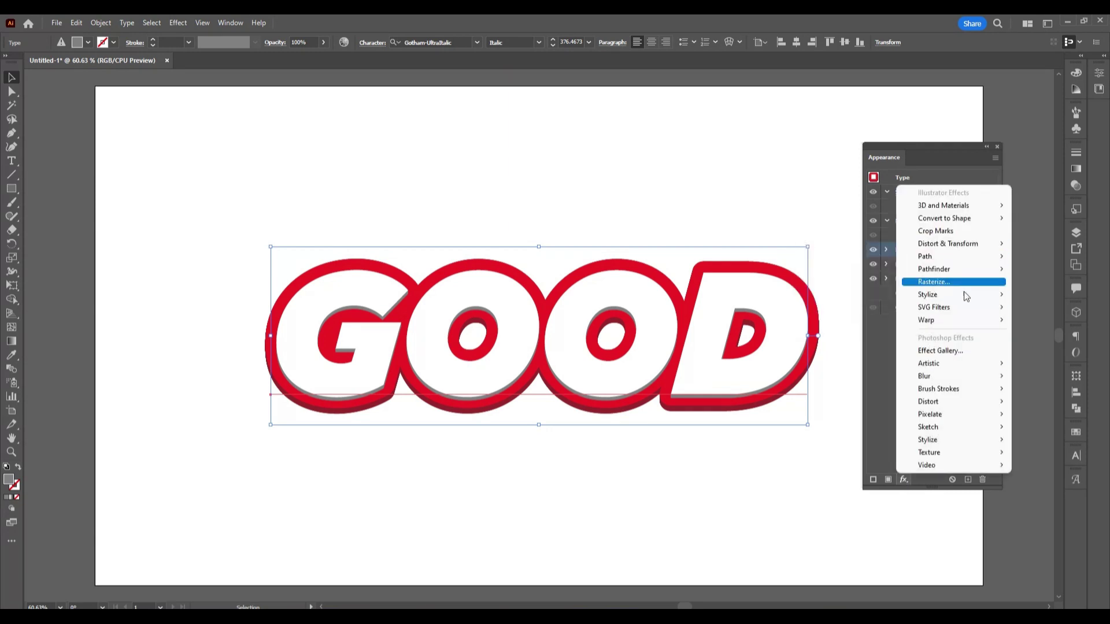
mouse_move(927, 293)
left_click(865, 298)
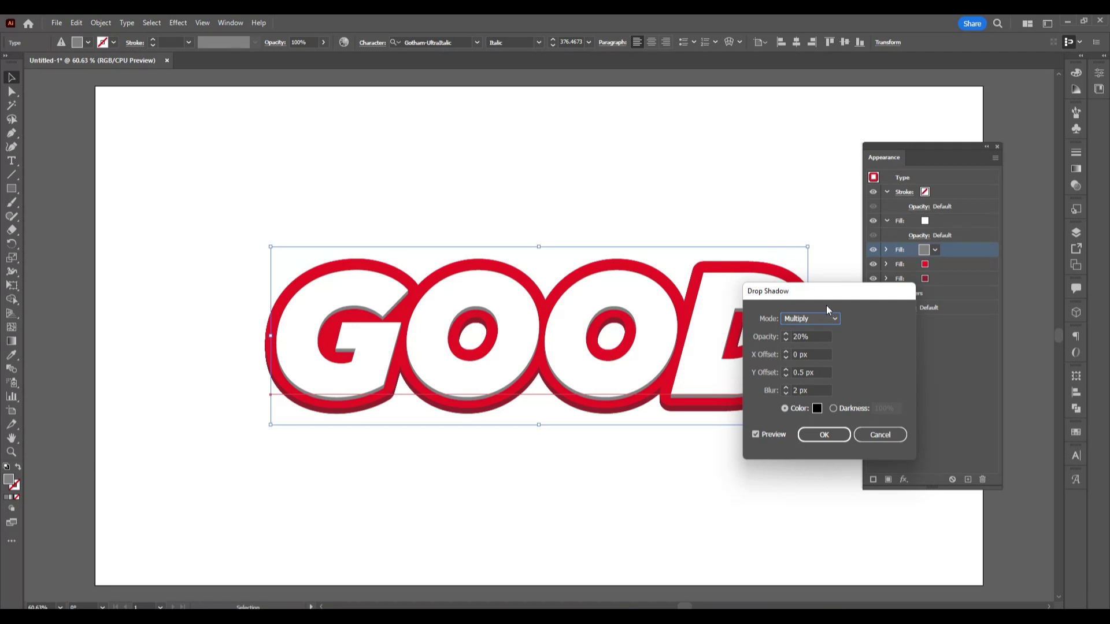
left_click_drag(837, 293, 999, 325)
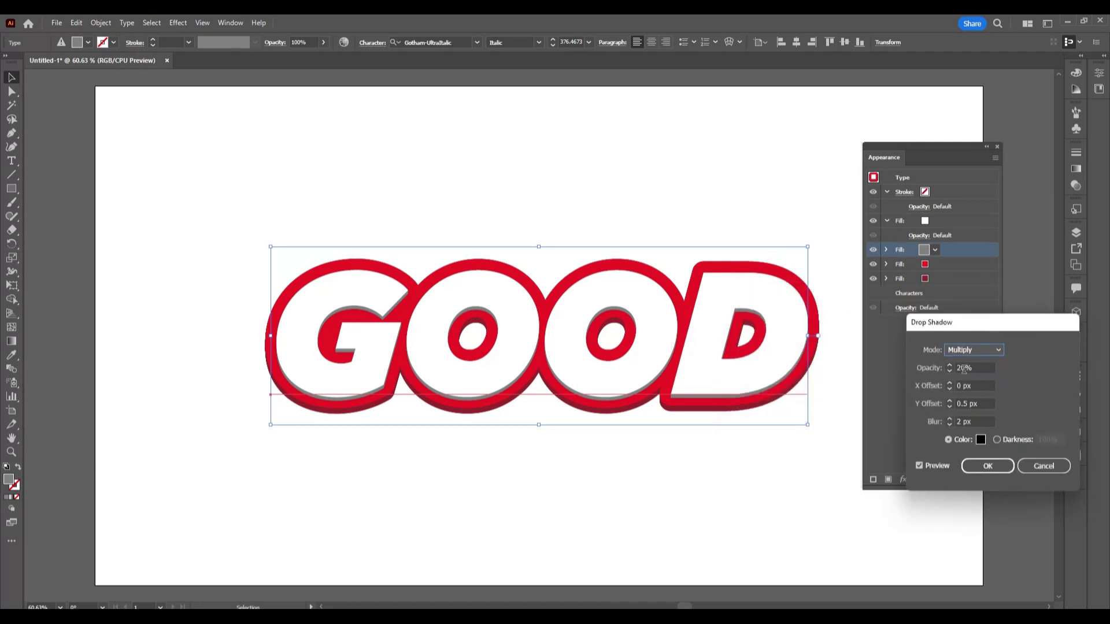
double_click(963, 368)
key("BackSpace")
type("80")
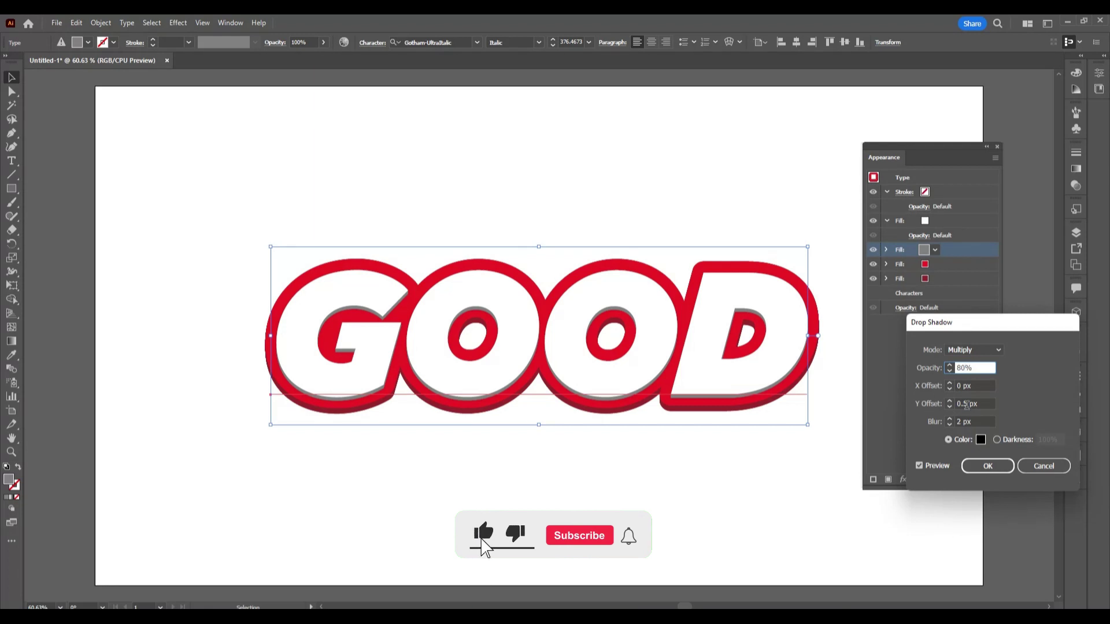
key("Tab")
key("Tab")
key("BackSpace")
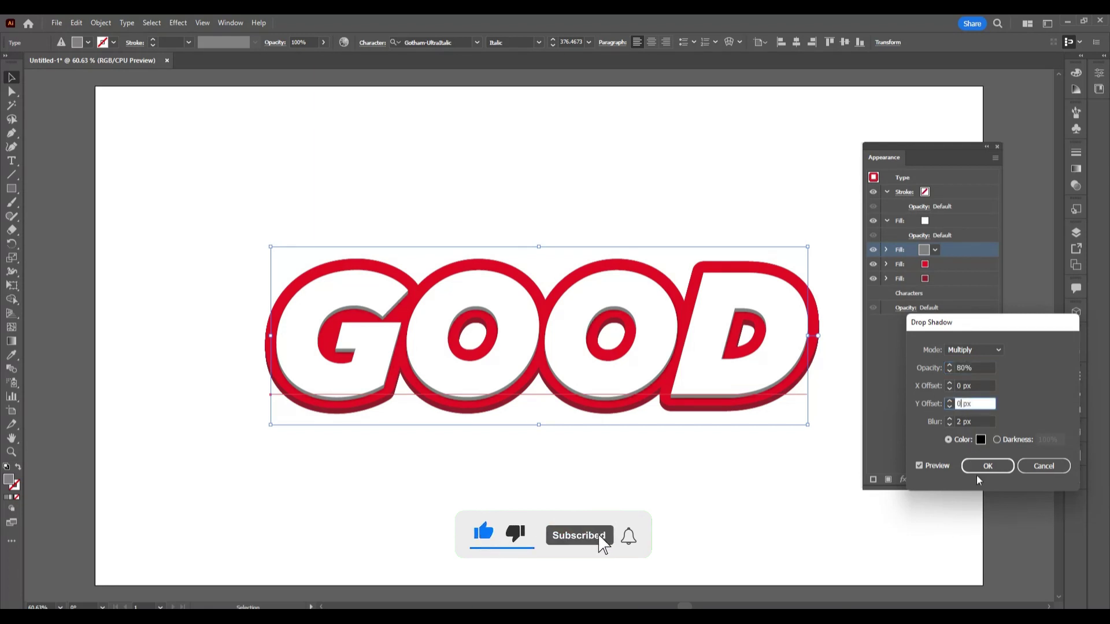
type("1")
left_click(986, 467)
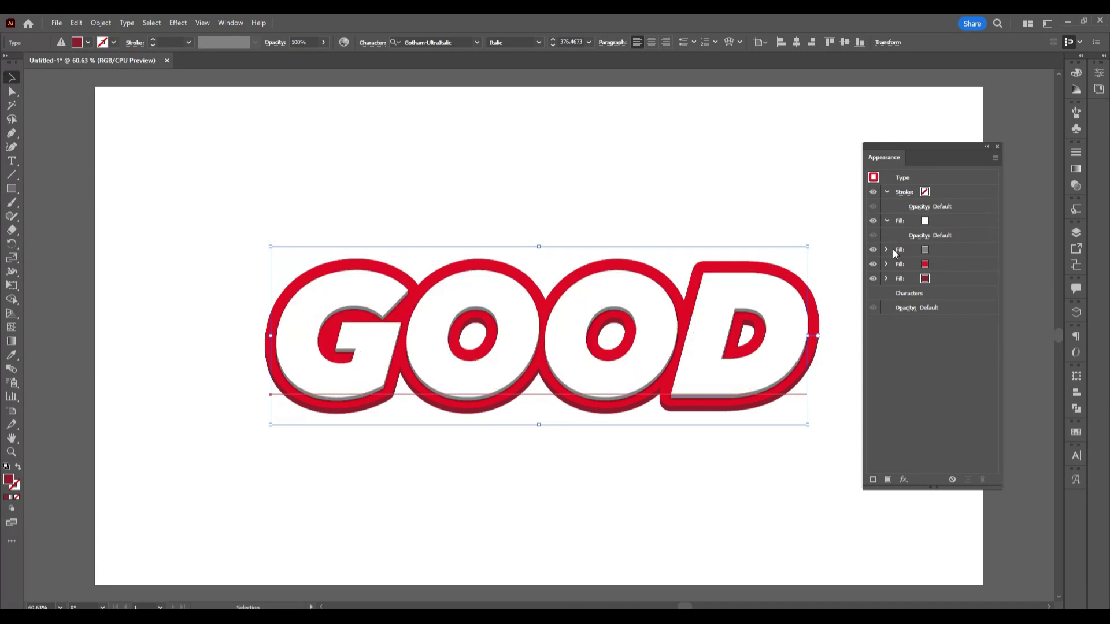
left_click(929, 251)
Apply a new Drop Shadow to the grey fill at 20% opacity and 0.5 px Y offset.
left_click(903, 479)
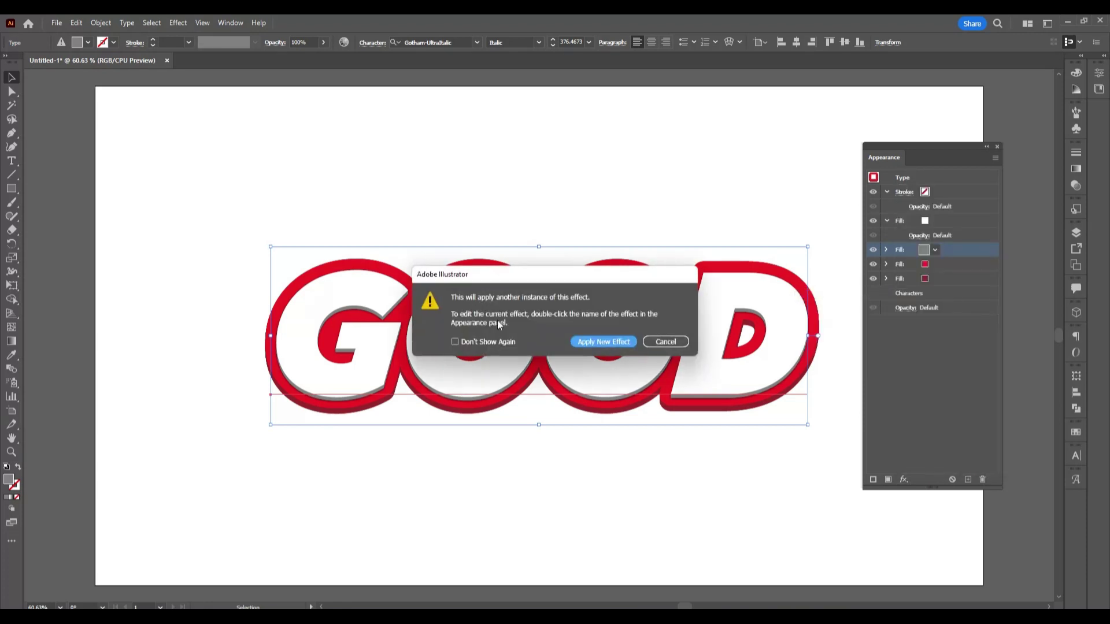
left_click(612, 342)
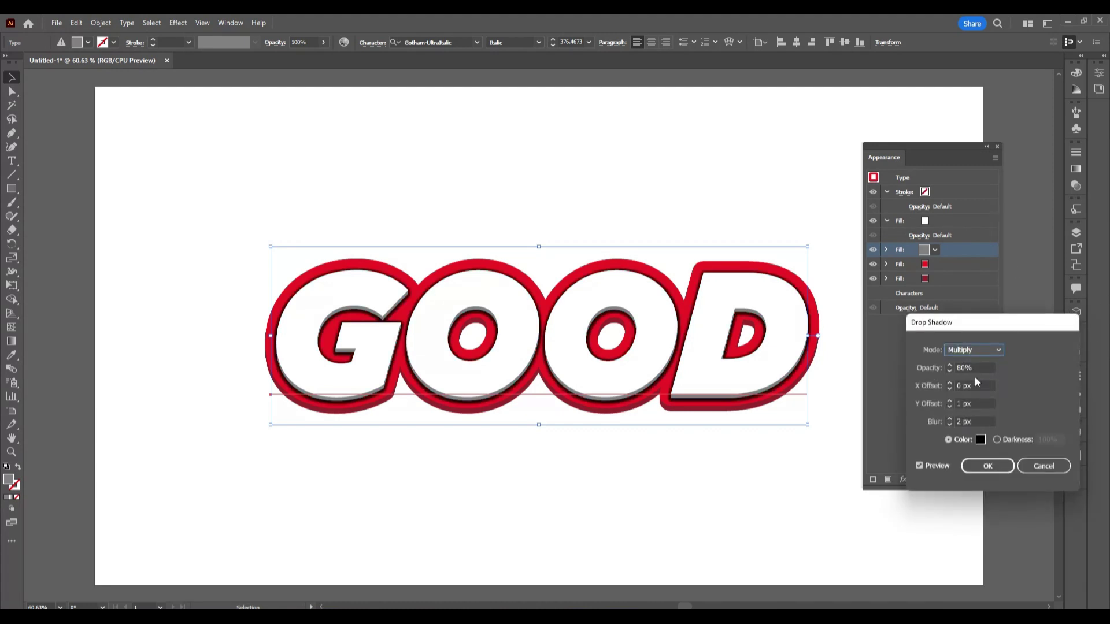
double_click(962, 368)
key("BackSpace")
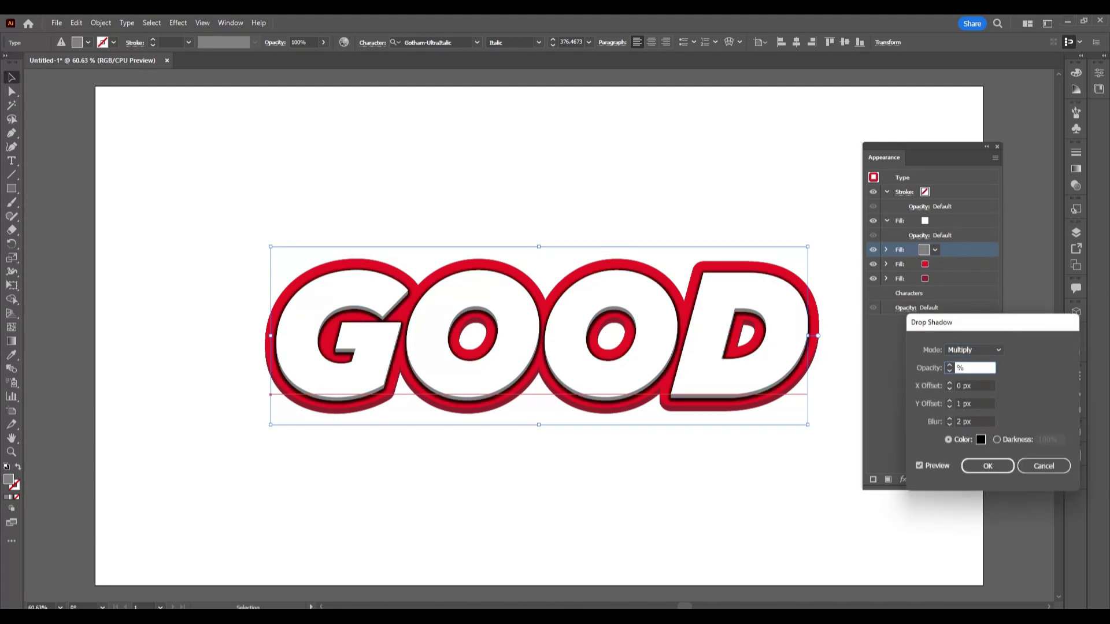
type("20")
left_click(961, 403)
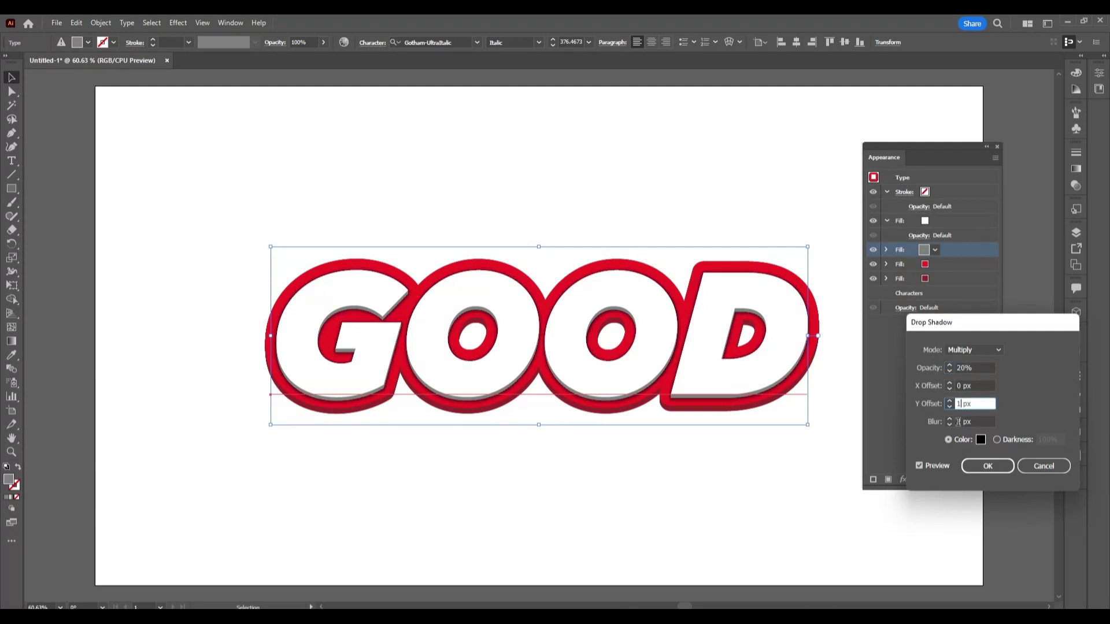
key("BackSpace")
type("0.5")
key("Tab")
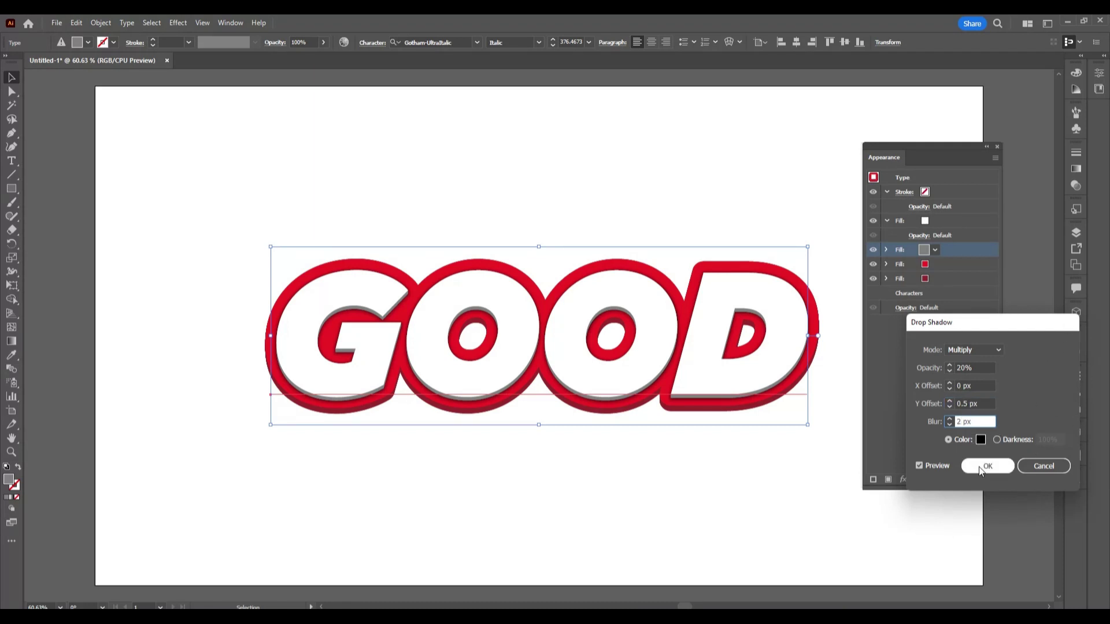
left_click(980, 470)
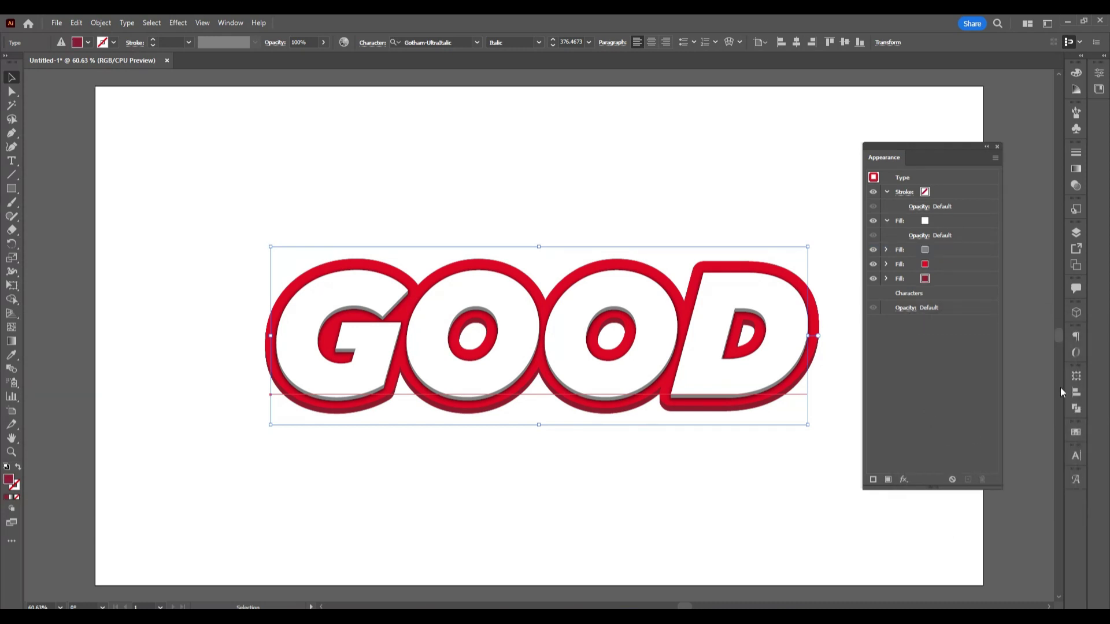
Add a new black fill at the bottom of GOOD's Appearance stack.
left_click(939, 280)
left_click(968, 479)
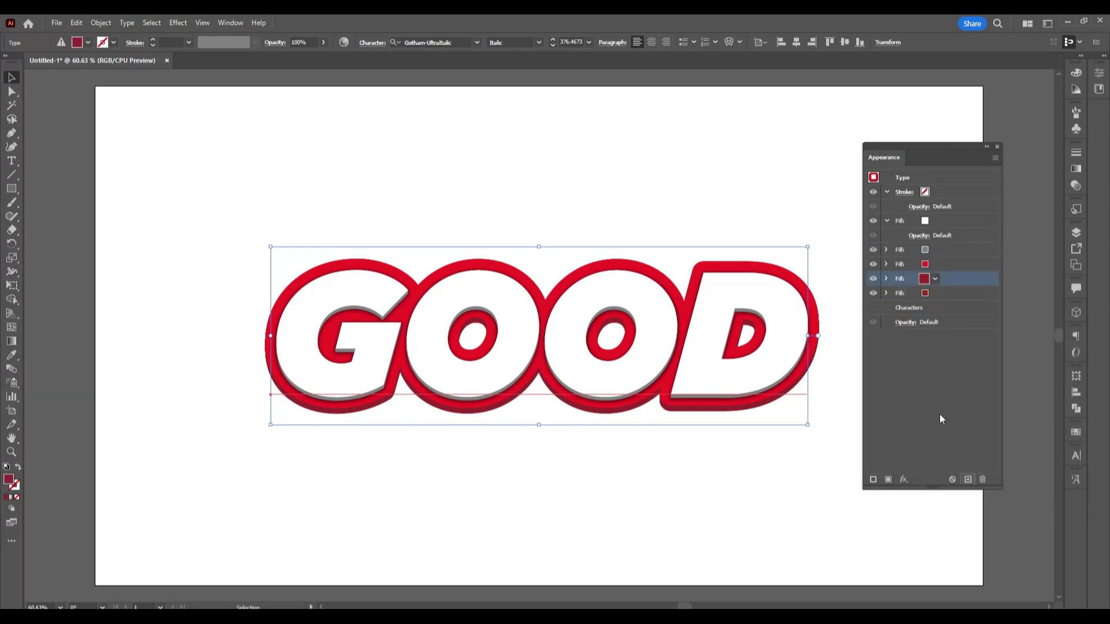
left_click(935, 293)
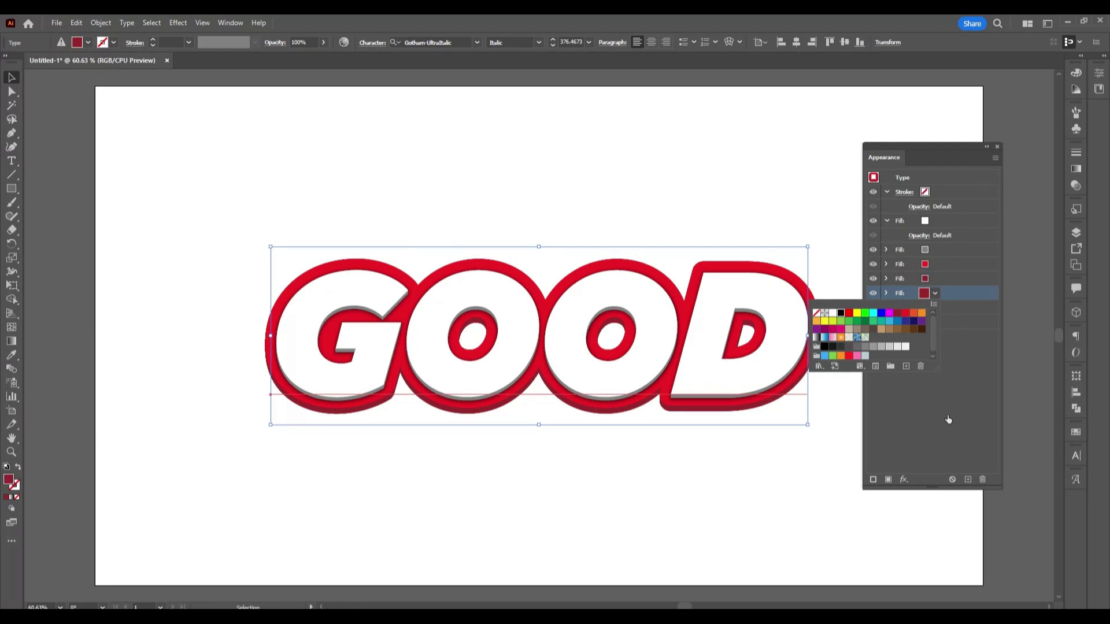
left_click(841, 312)
Add another Transform effect to the black fill, trying a 30 px vertical move.
left_click(917, 408)
left_click(904, 479)
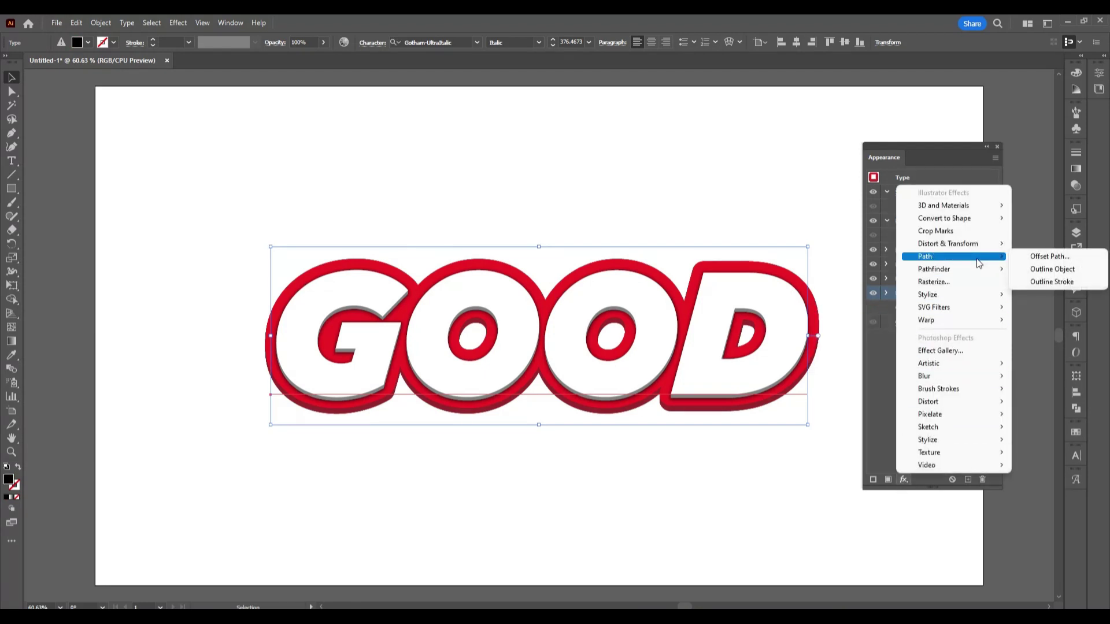
mouse_move(948, 244)
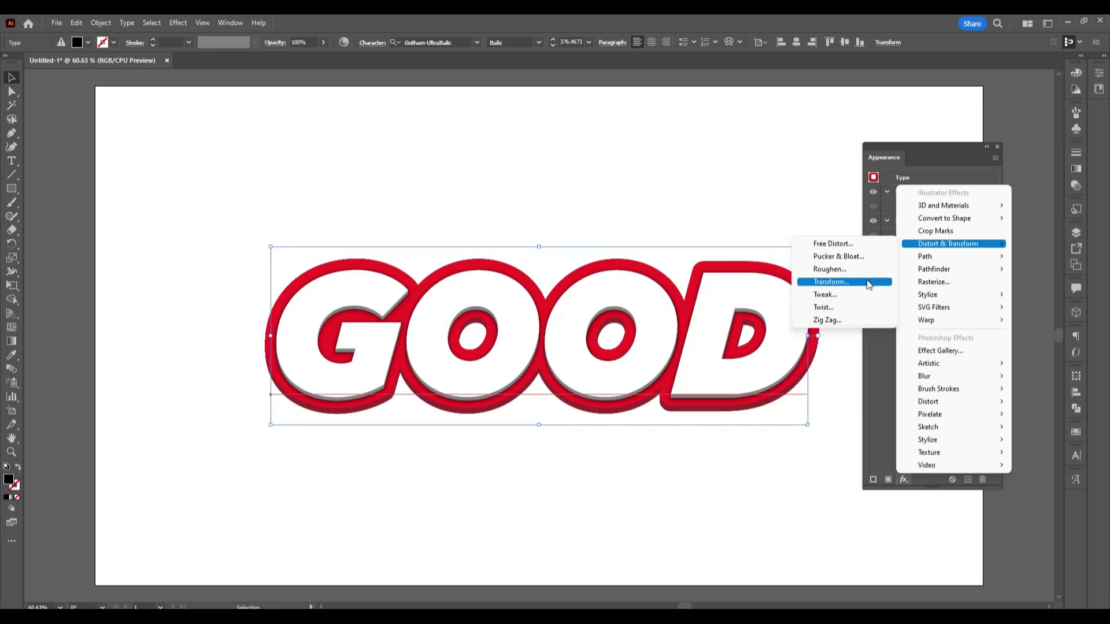
left_click(869, 282)
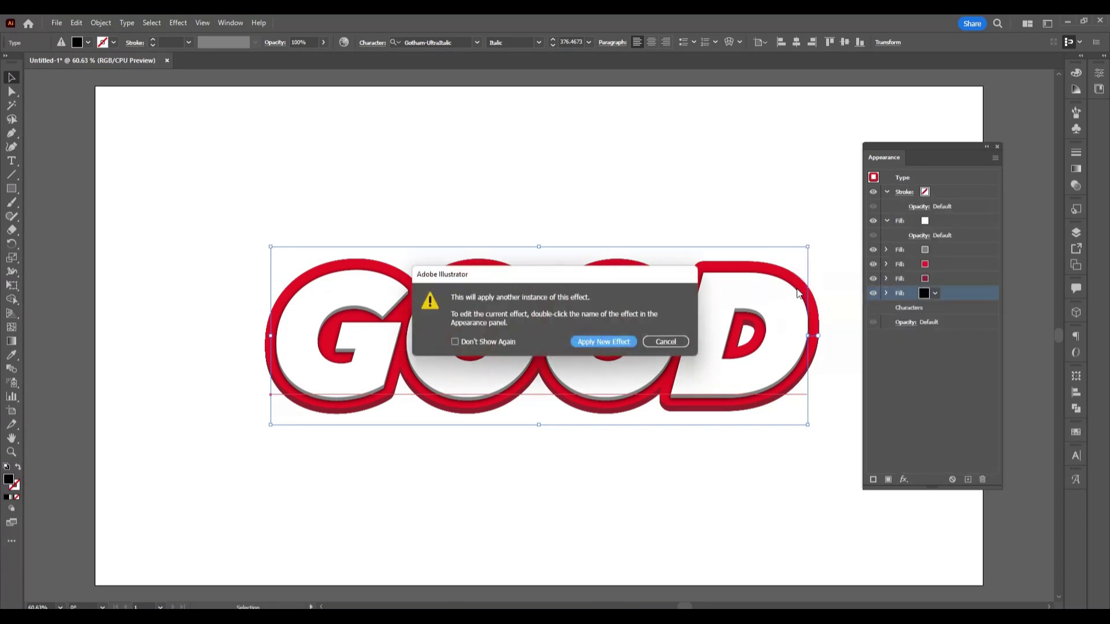
left_click(609, 342)
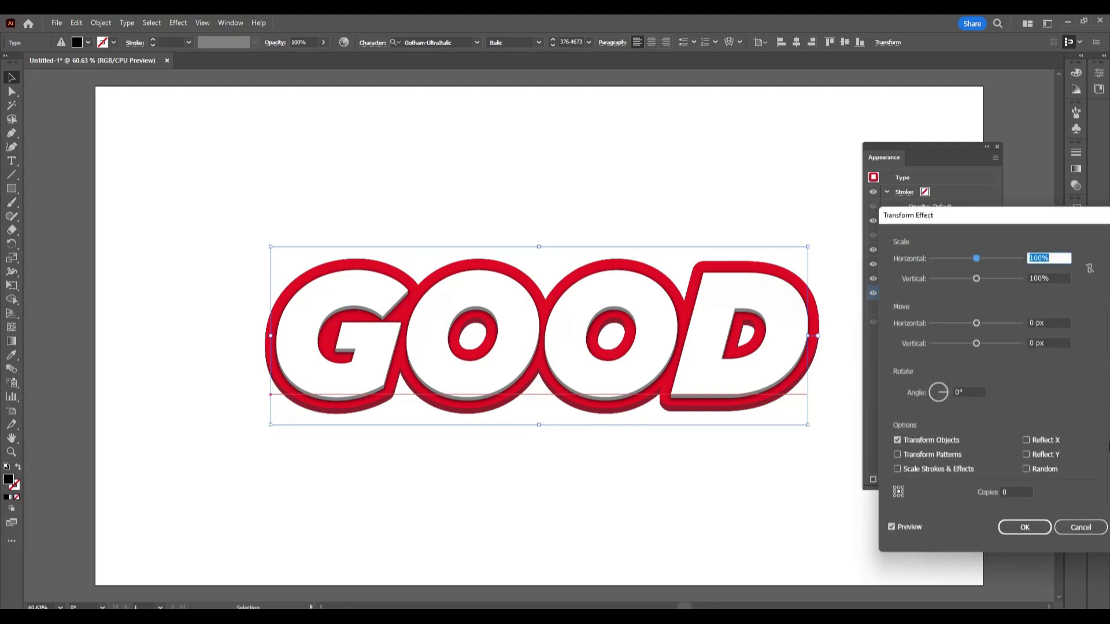
left_click(1034, 343)
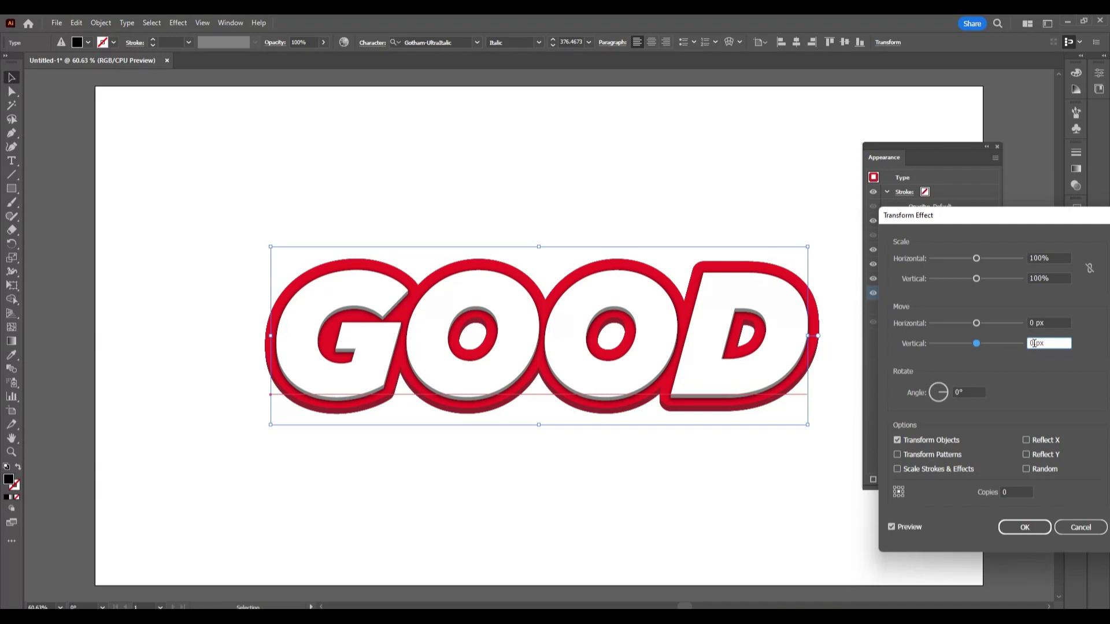
double_click(1033, 344)
type("6")
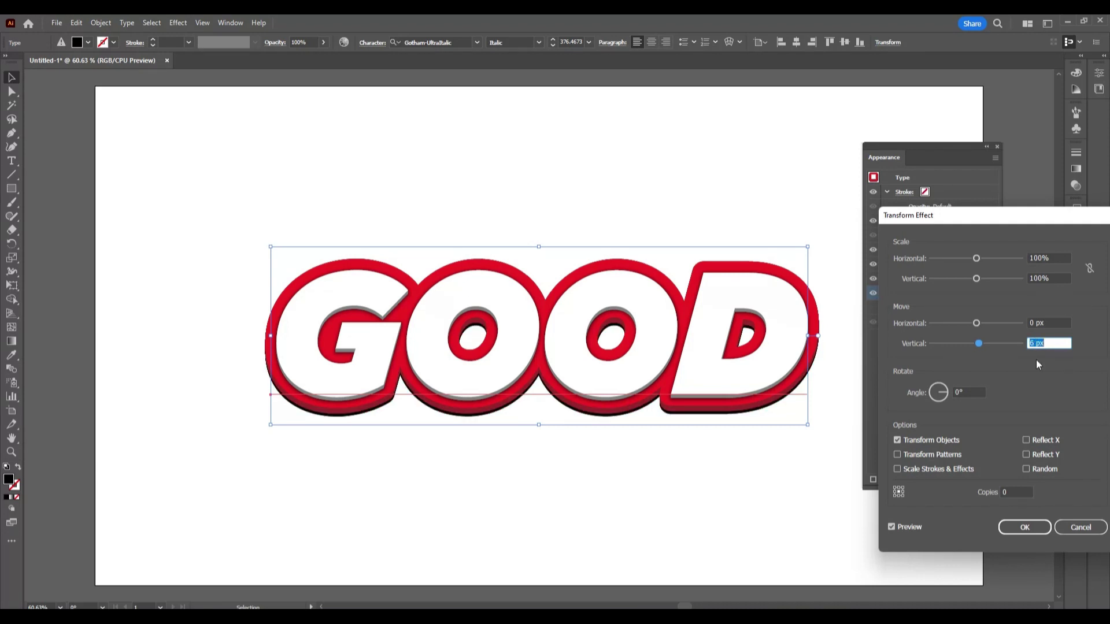
left_click(1035, 344)
key("BackSpace")
key("BackSpace")
type("30")
left_click(892, 527)
left_click(891, 527)
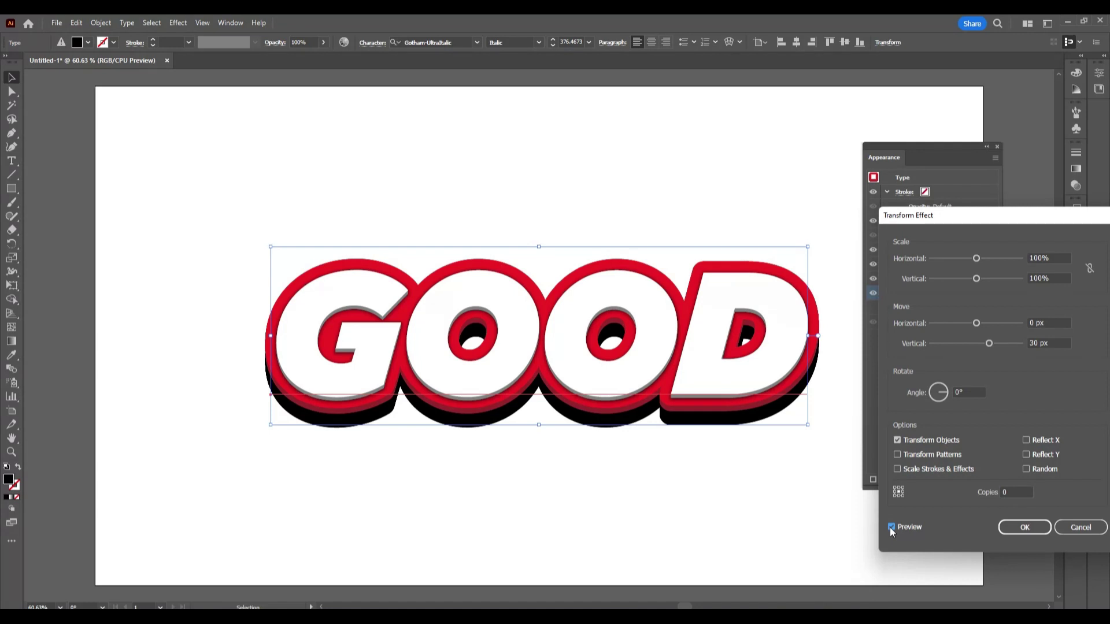
Change the black fill's vertical move to 40 px and apply the Transform.
left_click(1038, 341)
key("BackSpace")
key("BackSpace")
type("4")
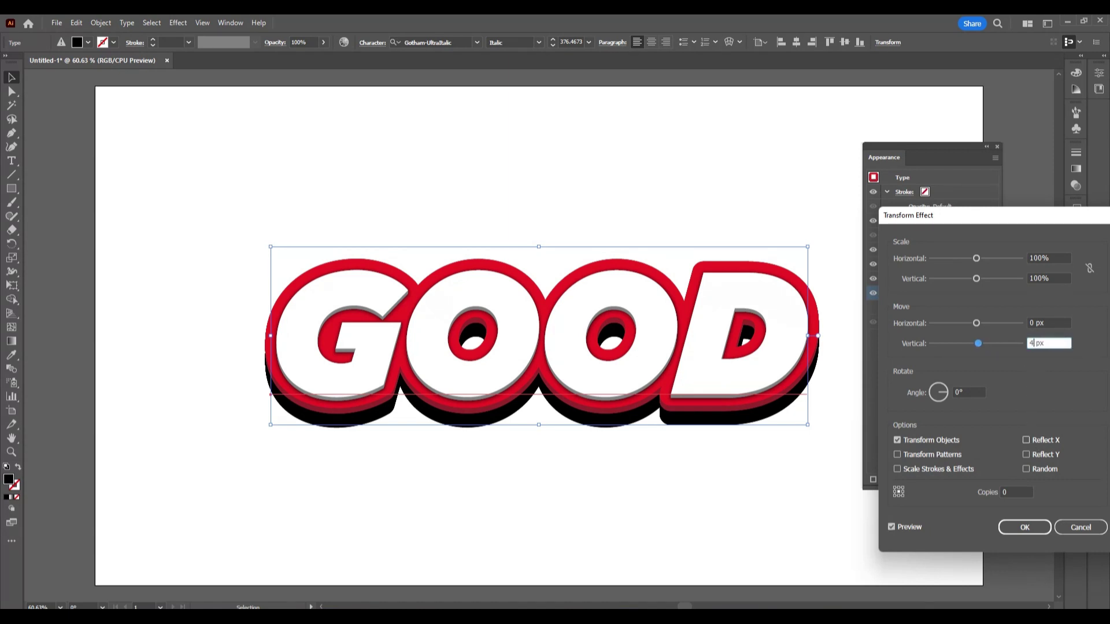
type("0")
left_click(1031, 530)
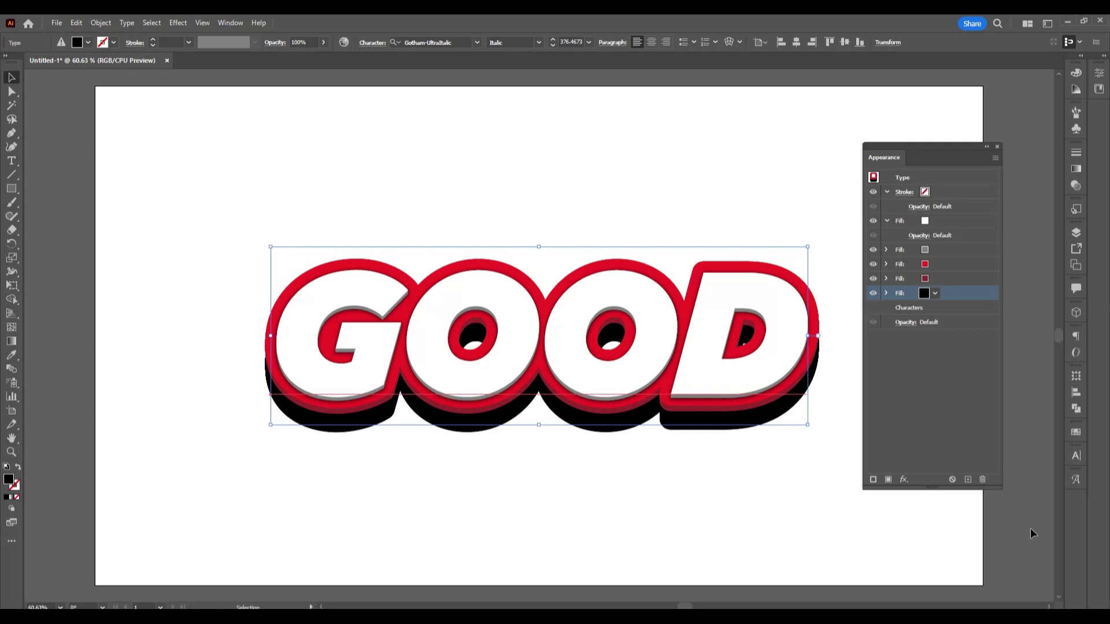
Apply a 20 px Gaussian Blur to the black shadow fill.
left_click(903, 480)
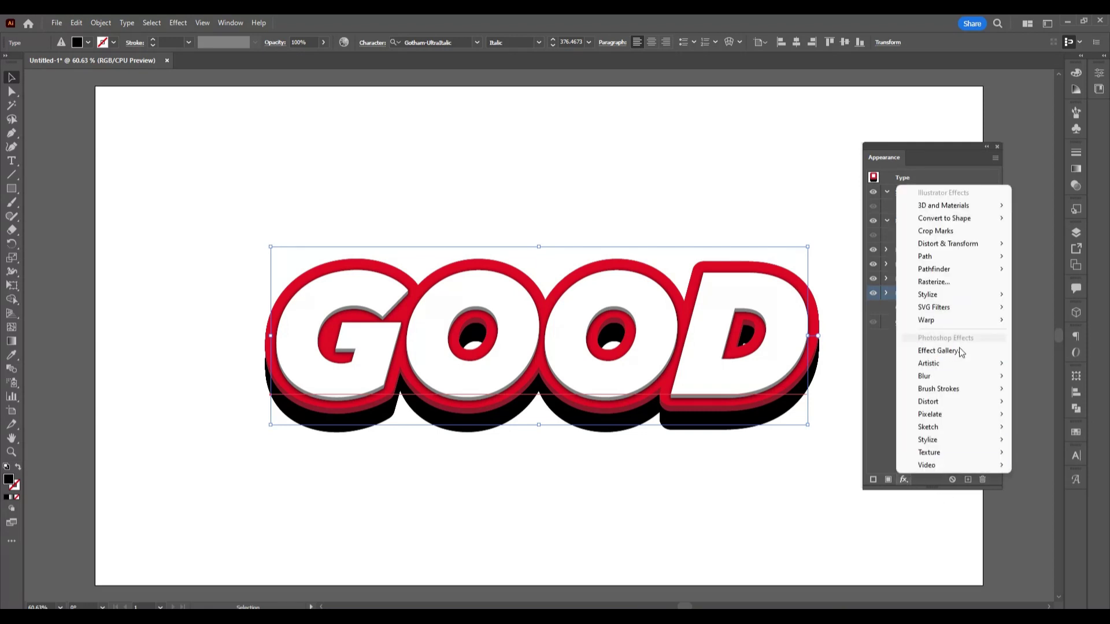
mouse_move(924, 376)
left_click(1032, 374)
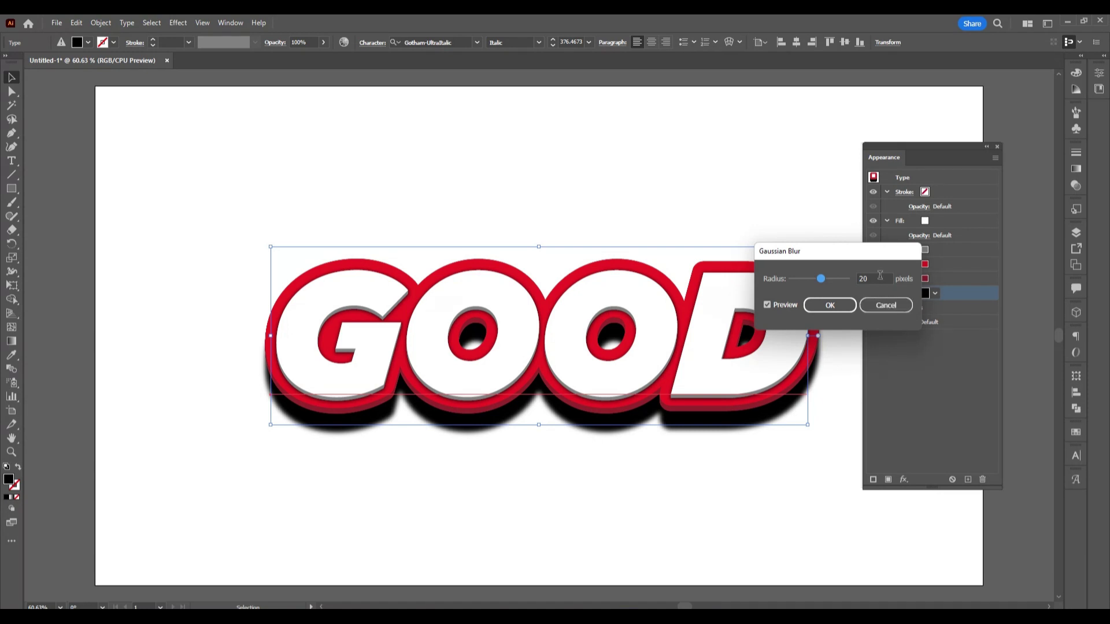
left_click(818, 303)
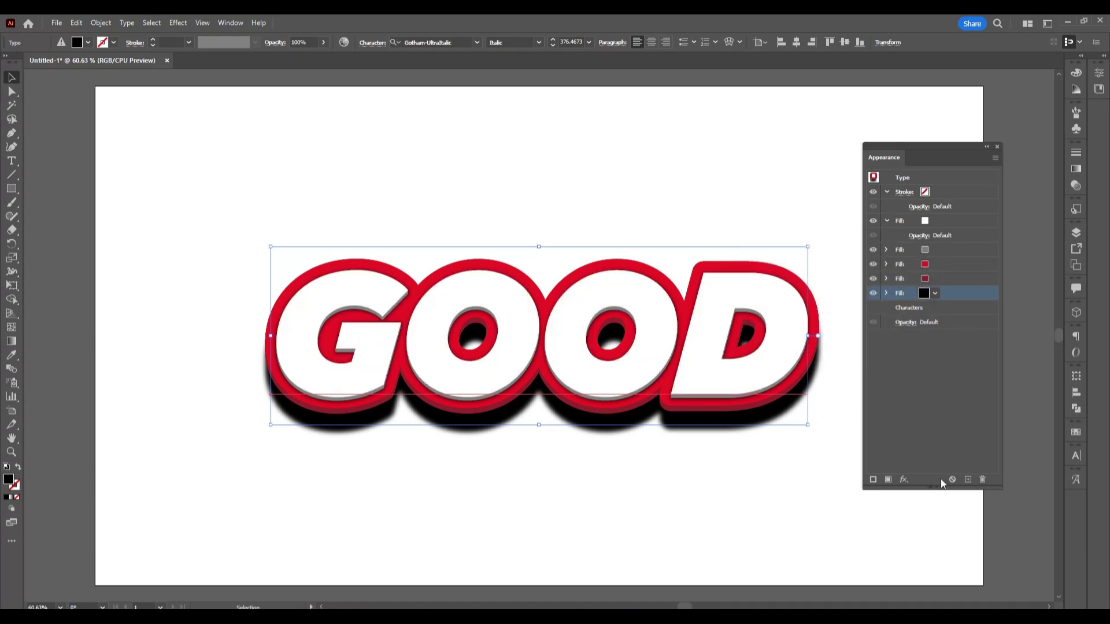
Set the black shadow fill's opacity to 40%.
left_click(886, 293)
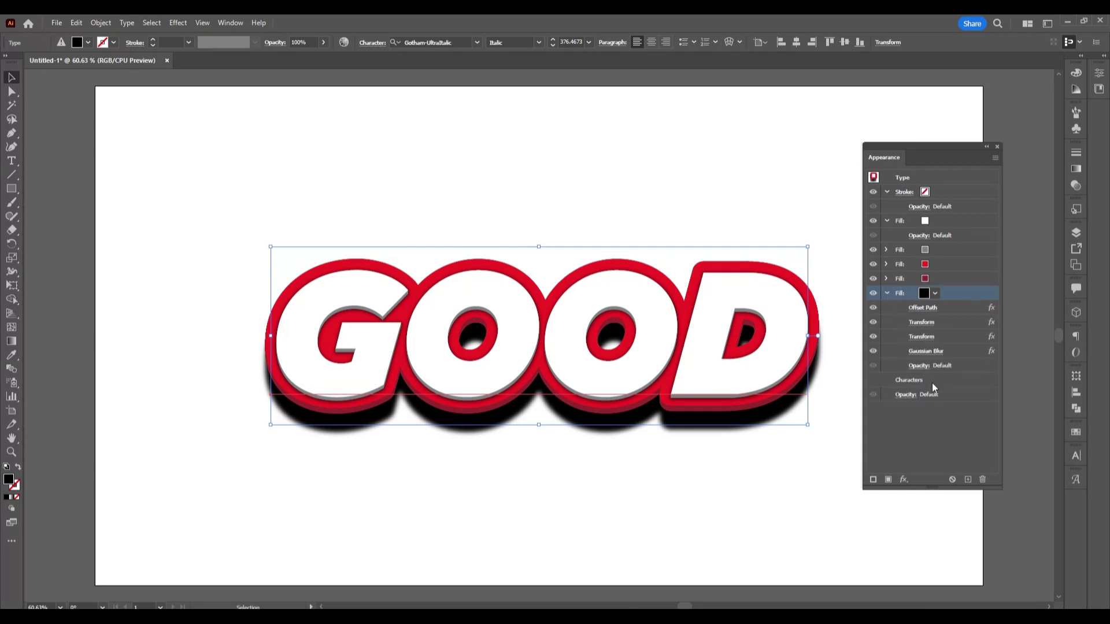
left_click(919, 367)
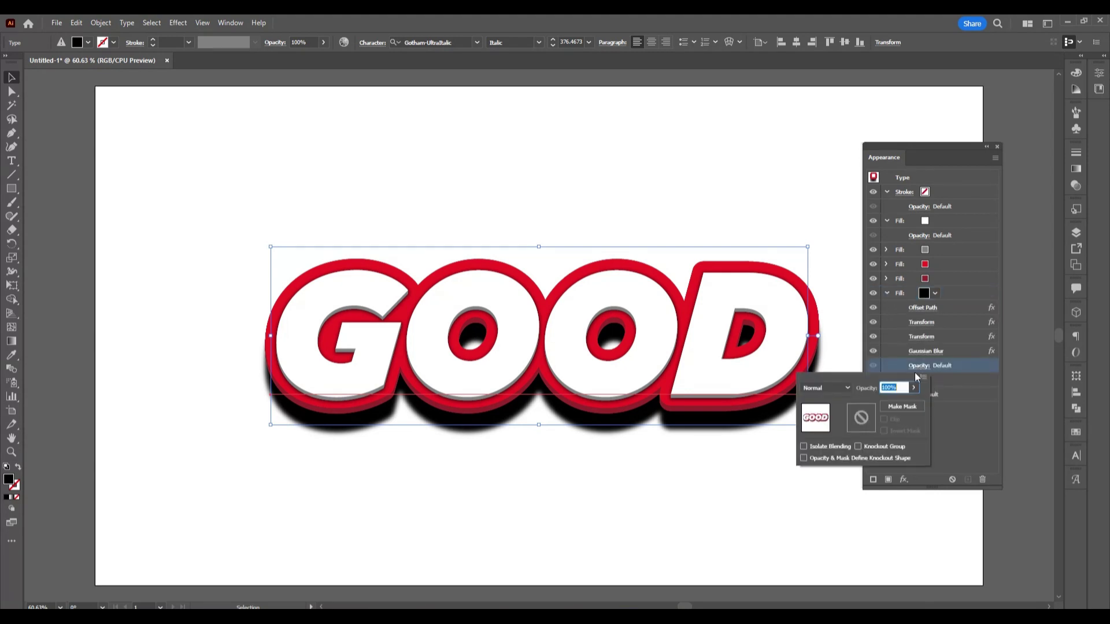
key("BackSpace")
type("40")
key("Return")
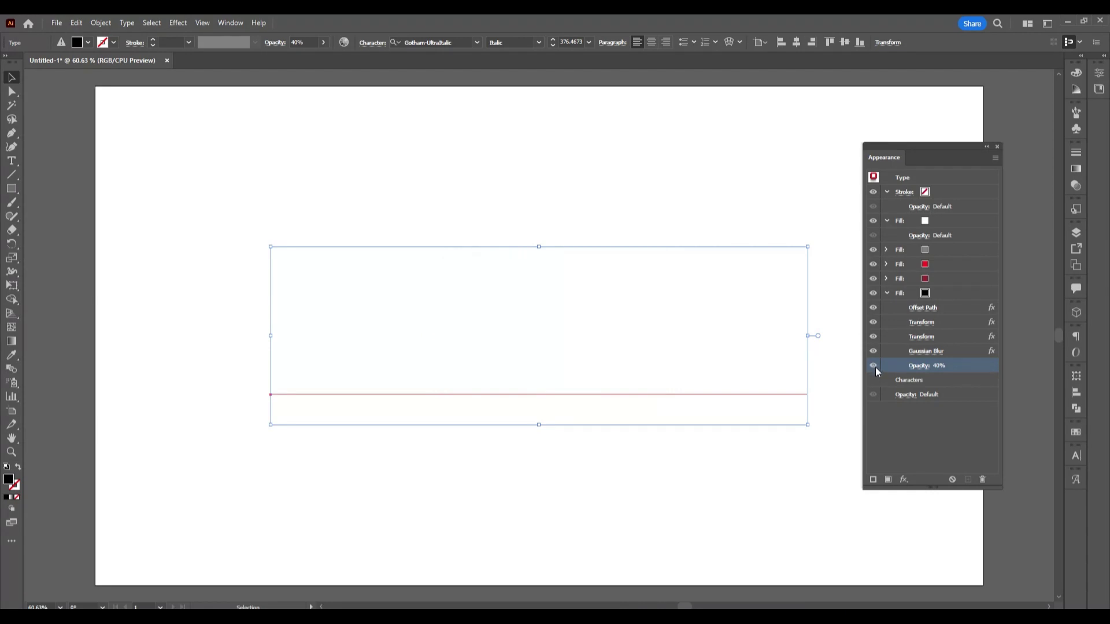
left_click(873, 366)
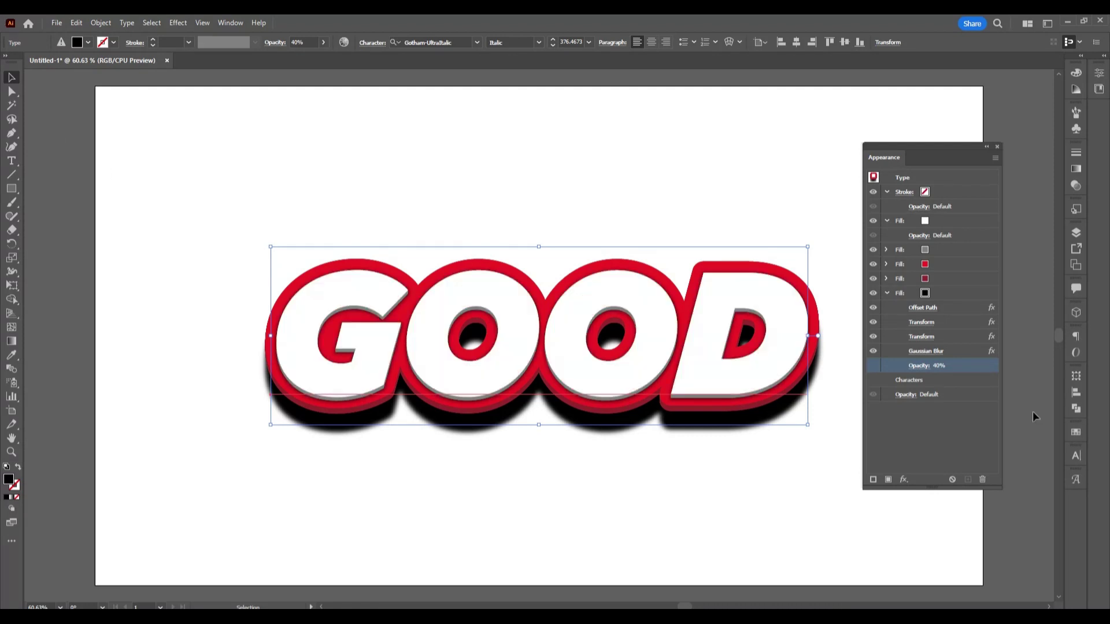
left_click(872, 377)
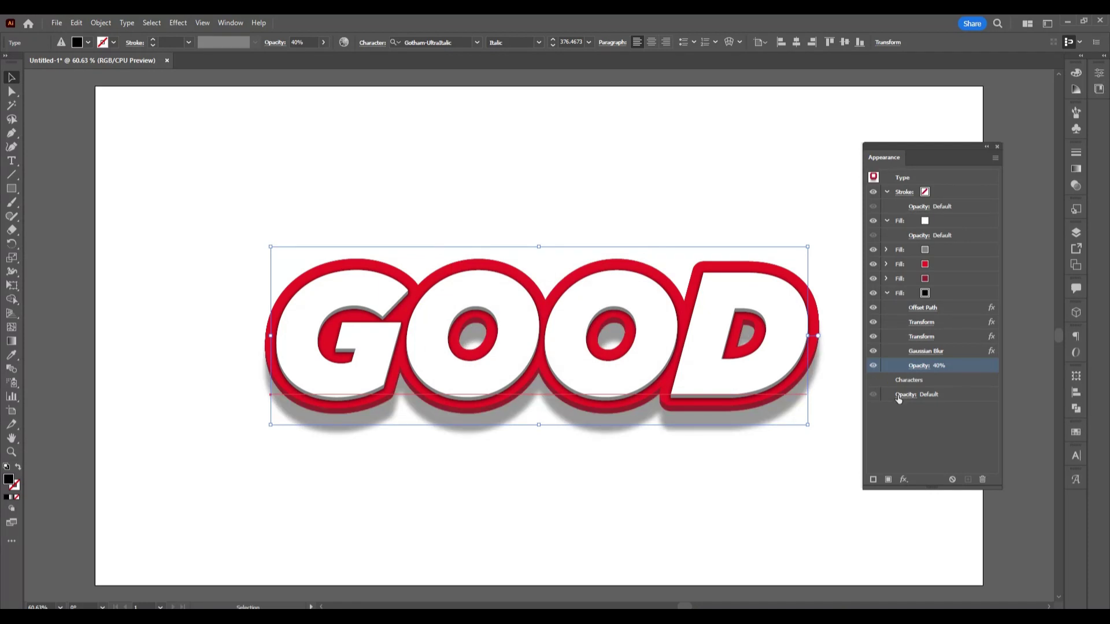
left_click(884, 293)
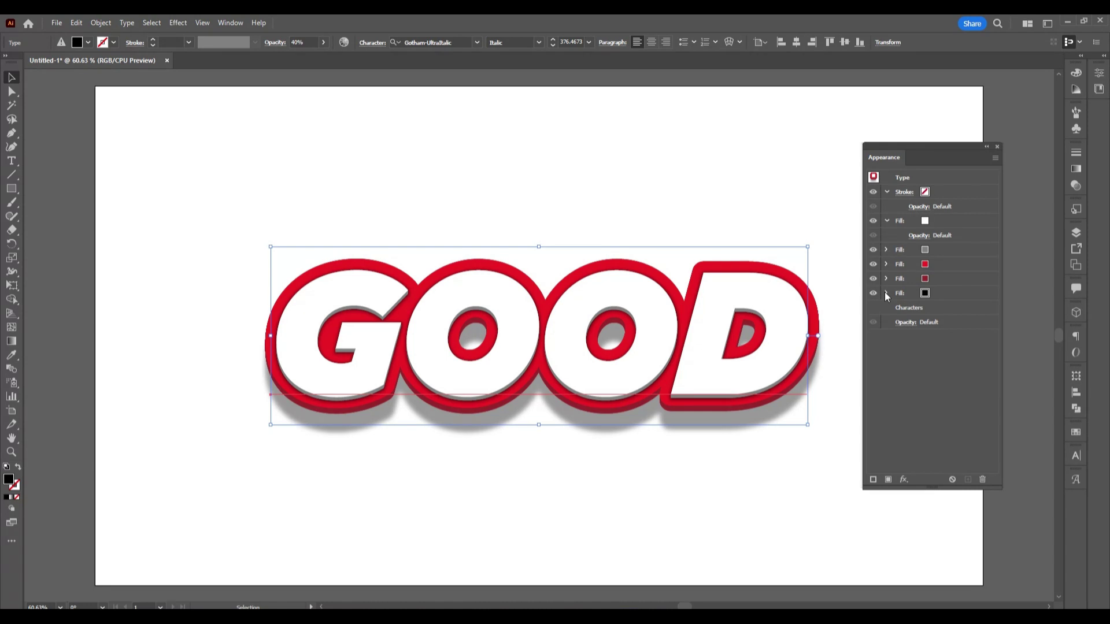
Expand the black shadow fill's effects and check the first Transform effect's settings without changes.
left_click(932, 293)
left_click(885, 293)
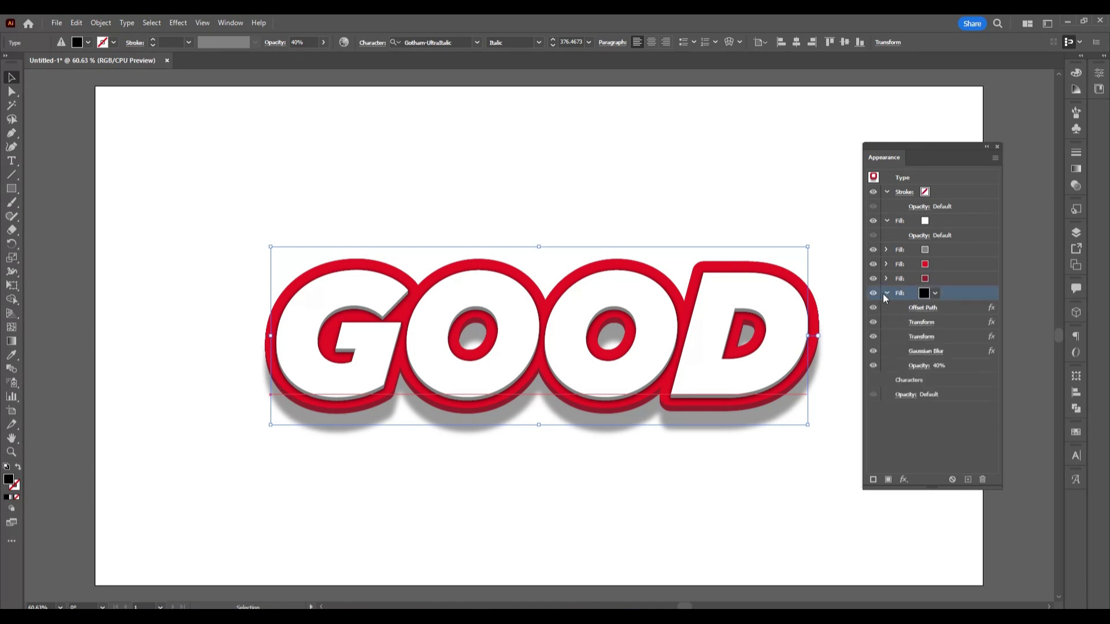
left_click(919, 325)
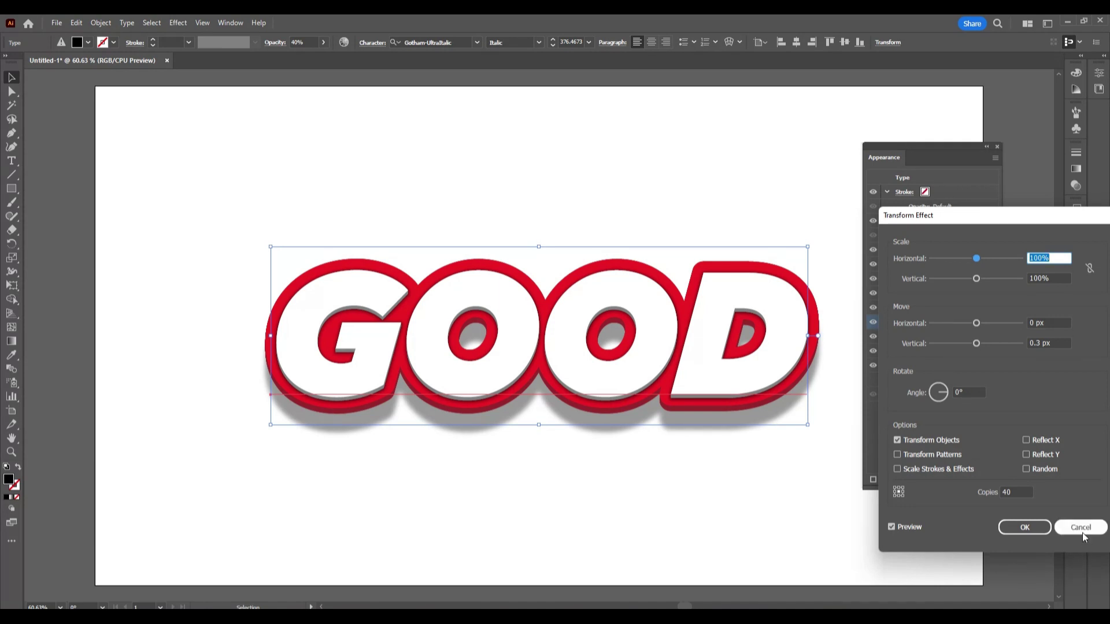
left_click(1082, 532)
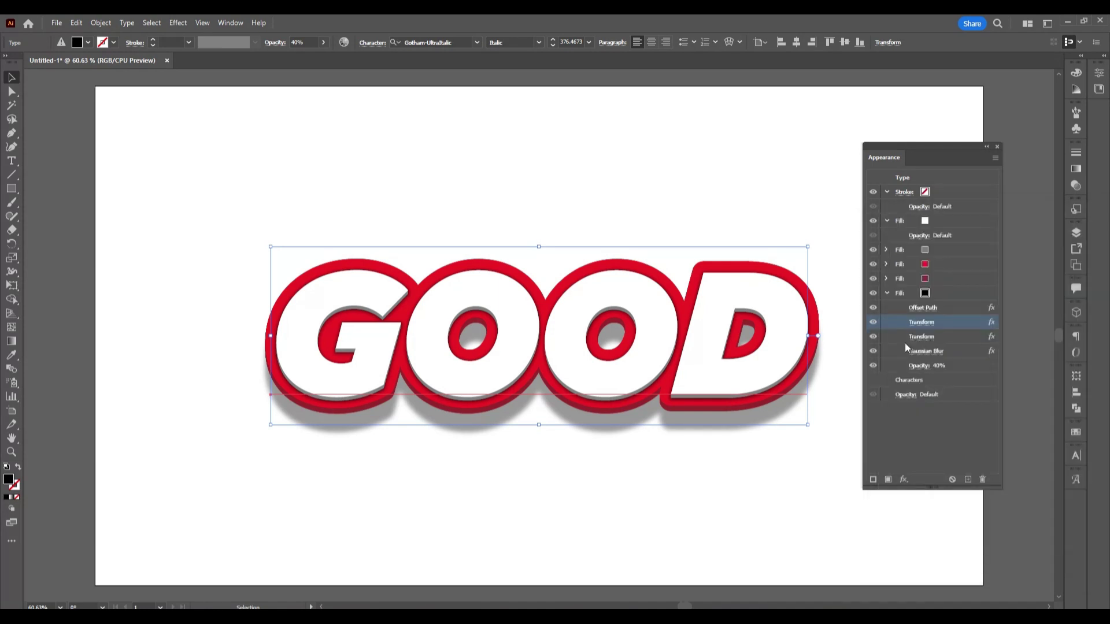
left_click(925, 337)
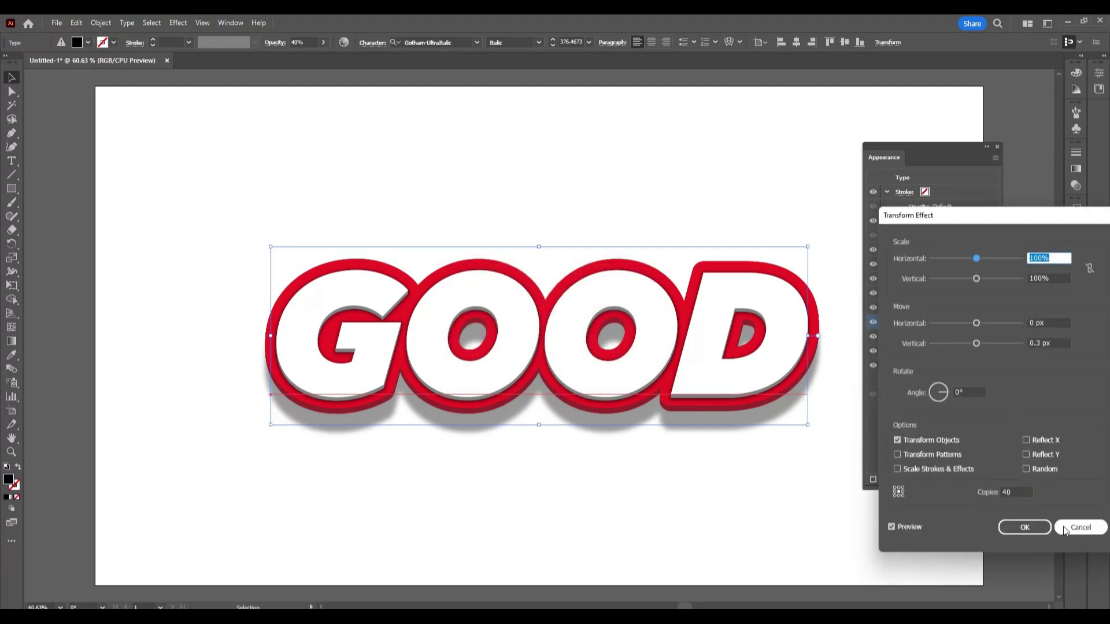
left_click(1080, 527)
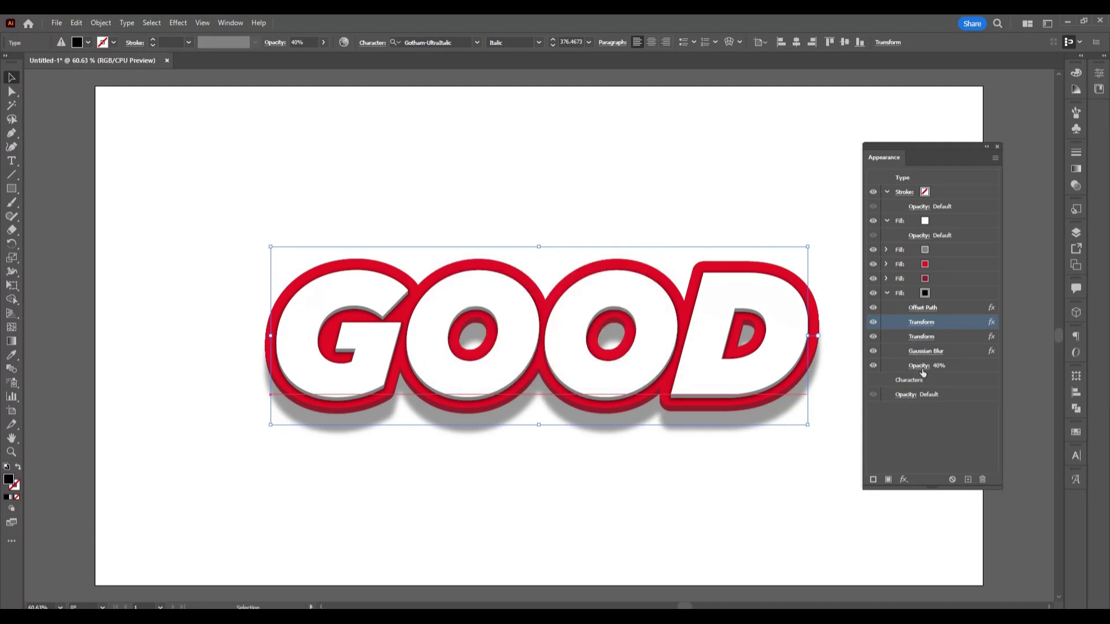
Change the second Transform effect's vertical move from 40 px to 20 px.
double_click(920, 337)
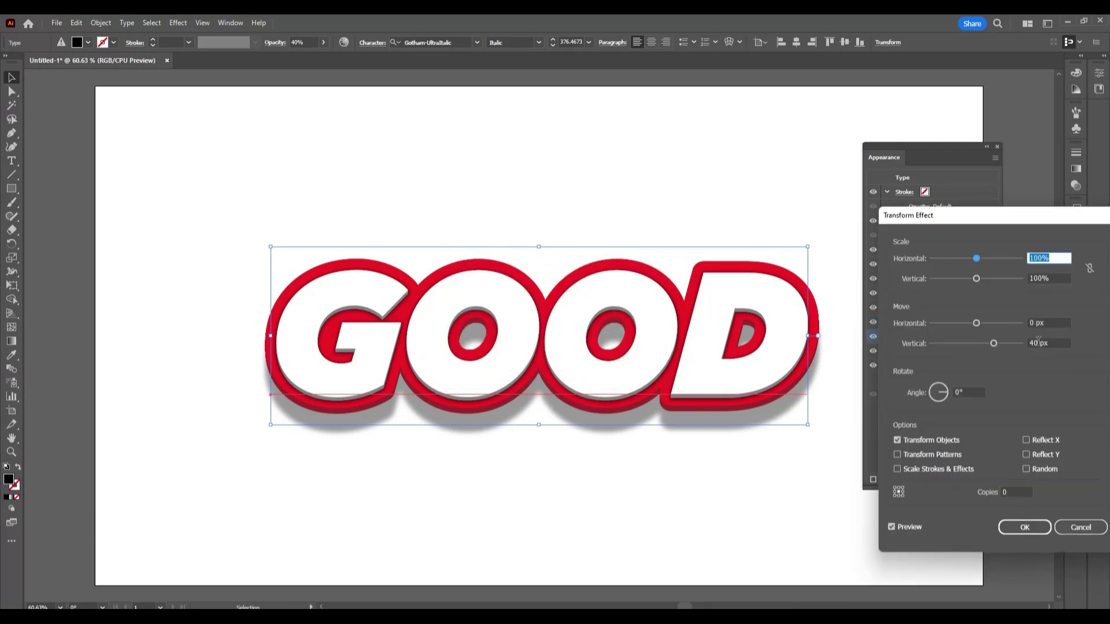
left_click(1039, 344)
key("BackSpace")
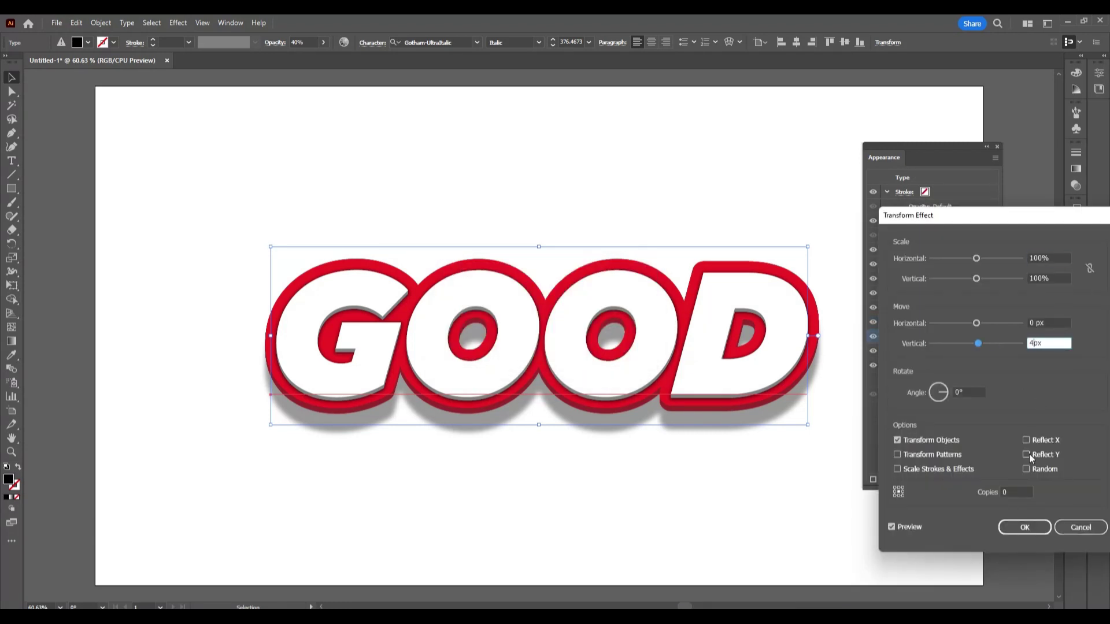
key("BackSpace")
key("BackSpace")
type("2")
type("5")
key("BackSpace")
type("0")
left_click(1026, 527)
left_click(1026, 527)
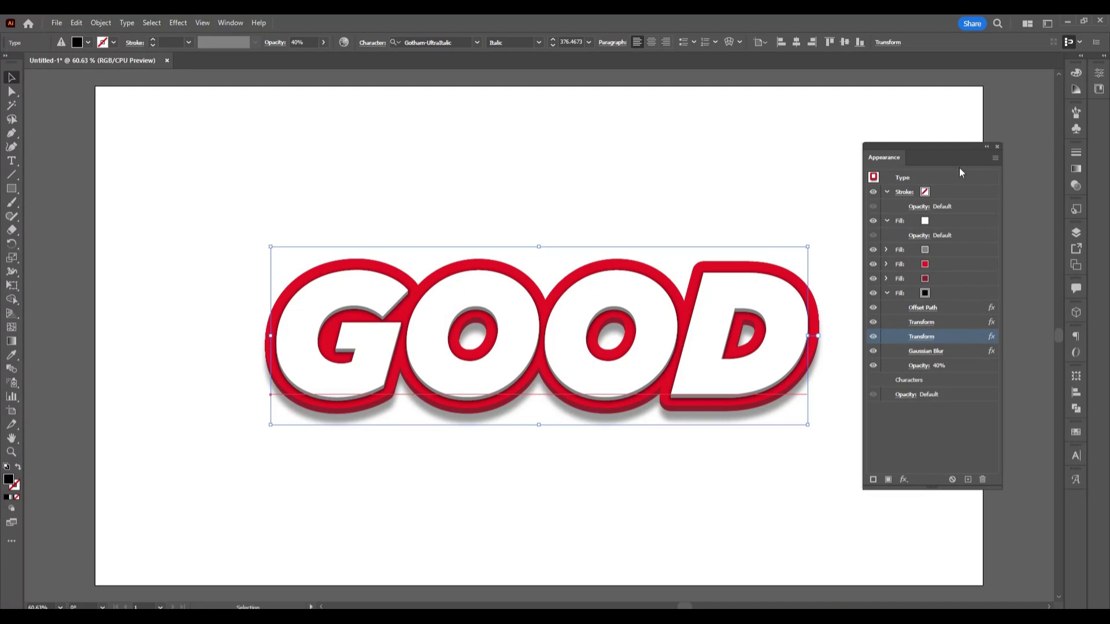
left_click_drag(899, 152, 958, 131)
Deselect the GOOD text and collapse the shadow fill's effect list in Appearance.
left_click(807, 153)
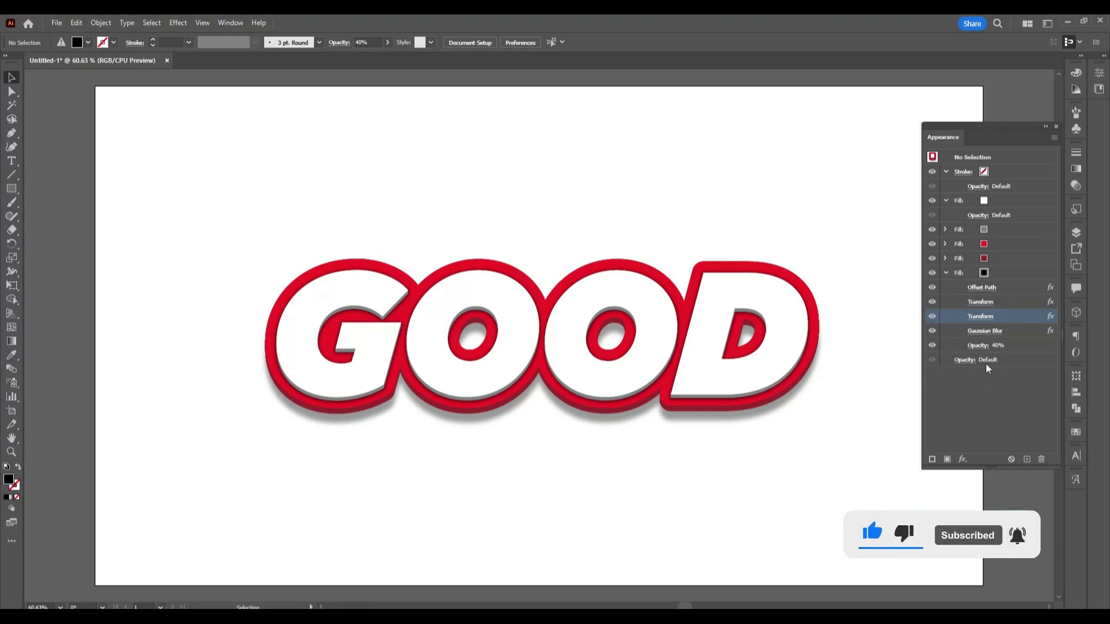
left_click(945, 273)
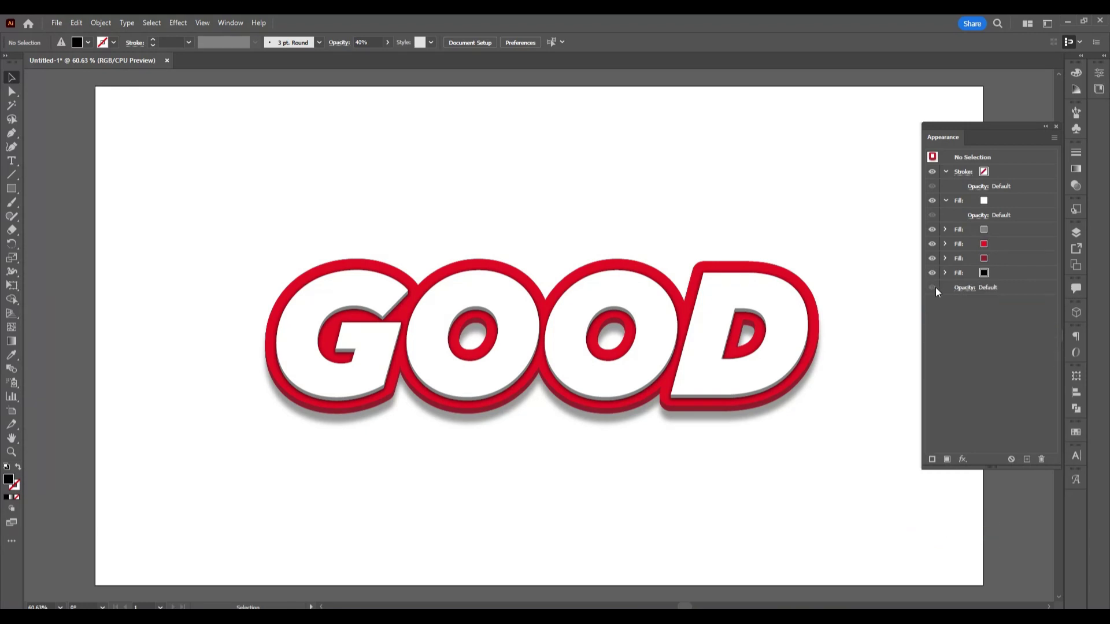